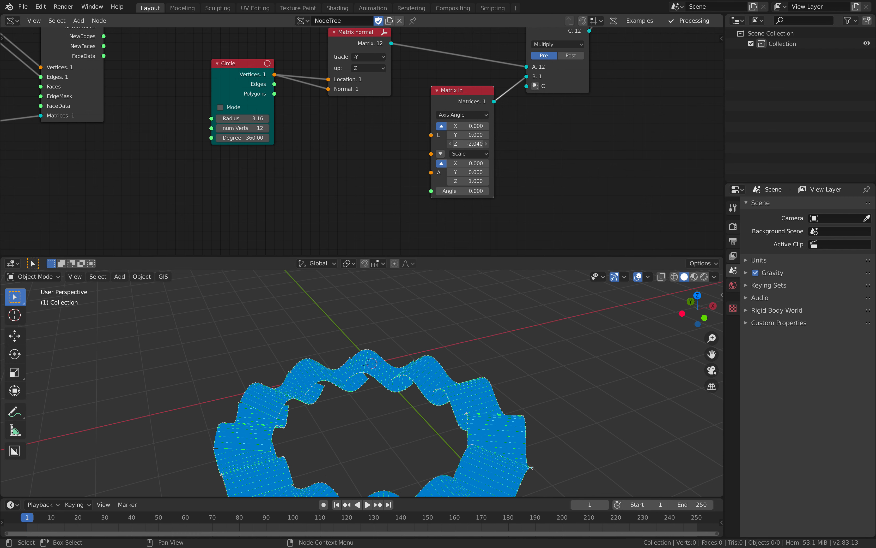
Step: Add a Vector in node, link it to the Location input of the Matrix In node, and set its Z to -0.960
{"action": "scroll", "coordinate": [543, 138], "scroll_direction": "down", "scroll_amount": 3}
{"action": "scroll", "coordinate": [526, 131], "scroll_direction": "up", "scroll_amount": 1}
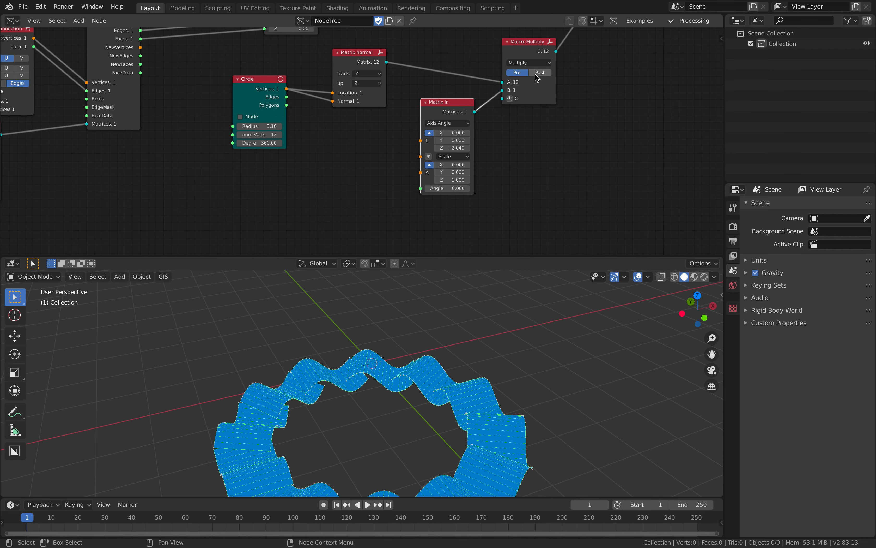
{"action": "scroll", "coordinate": [516, 81], "scroll_direction": "up", "scroll_amount": 3}
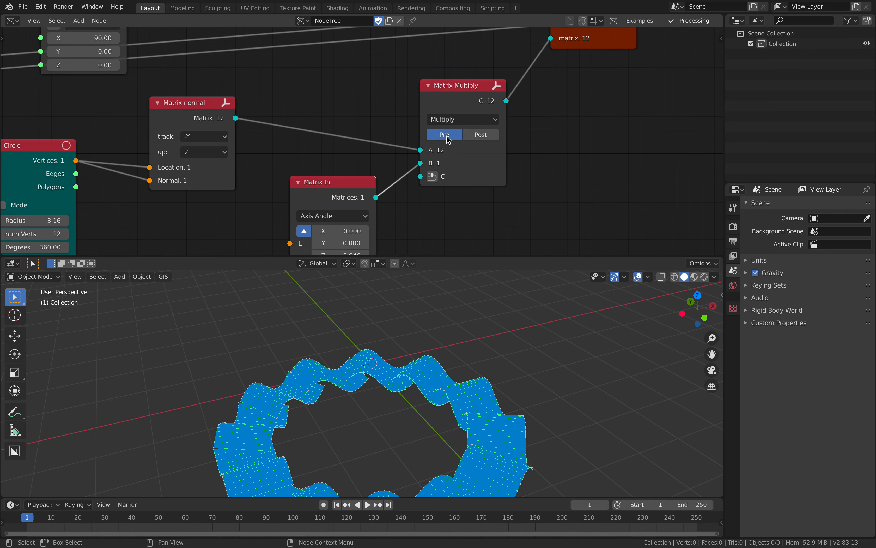
{"action": "scroll", "coordinate": [468, 140], "scroll_direction": "down", "scroll_amount": 3}
{"action": "middle_click_drag", "start_coordinate": [466, 149], "coordinate": [520, 96]}
{"action": "key", "text": "alt+space"}
{"action": "type", "text": "vector in"}
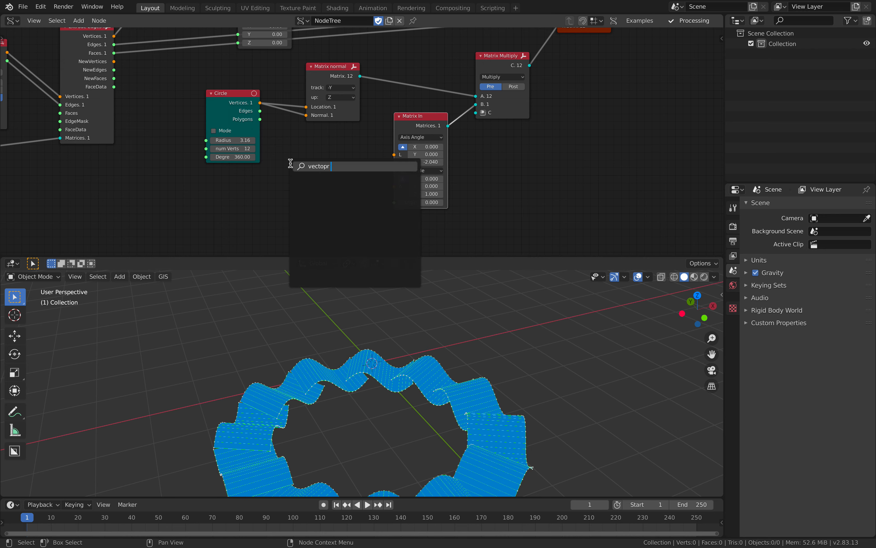
{"action": "key", "text": "Return"}
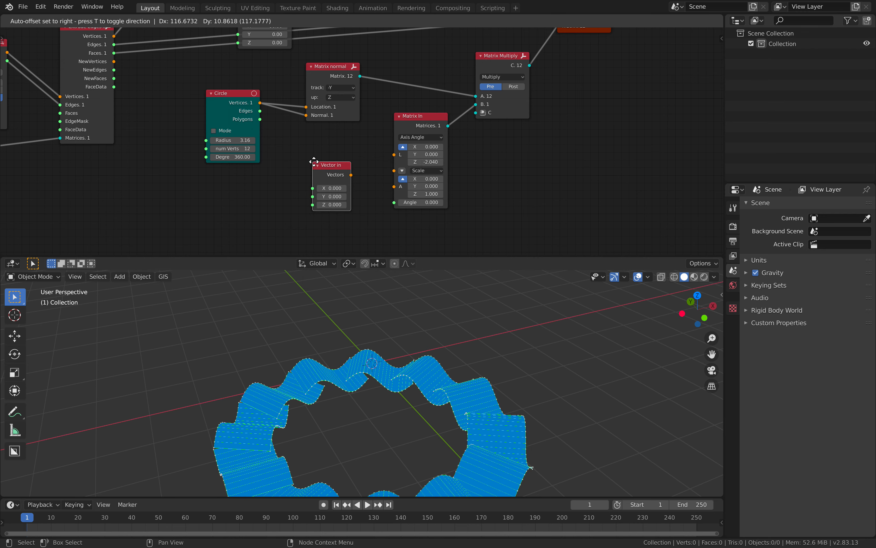
{"action": "left_click", "coordinate": [316, 162]}
{"action": "left_click_drag", "start_coordinate": [395, 158], "coordinate": [394, 156]}
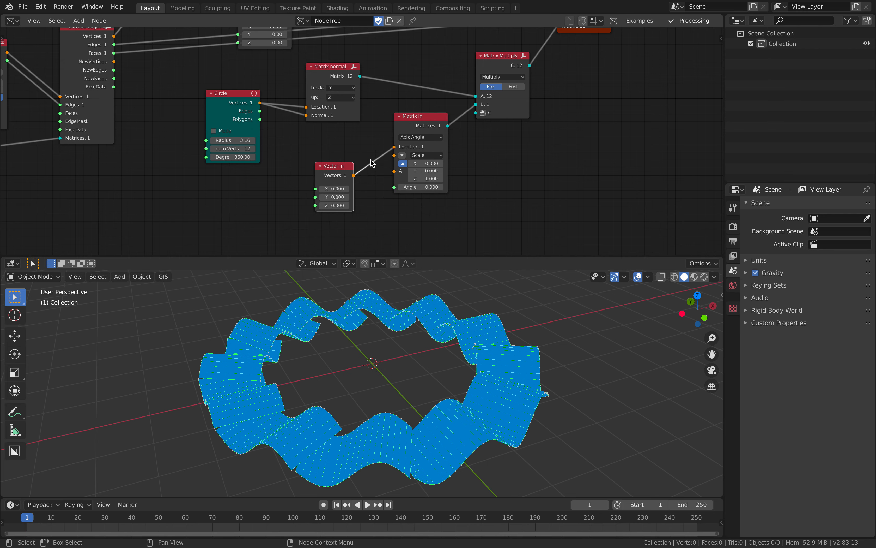
{"action": "middle_click_drag", "start_coordinate": [334, 189], "coordinate": [345, 168]}
{"action": "left_click_drag", "start_coordinate": [347, 184], "coordinate": [335, 184]}
Step: Add a Frame info node in the empty area below the leftmost Matrix In node
{"action": "middle_click_drag", "start_coordinate": [247, 177], "coordinate": [265, 156]}
{"action": "key", "text": "alt+space"}
{"action": "type", "text": "frame"}
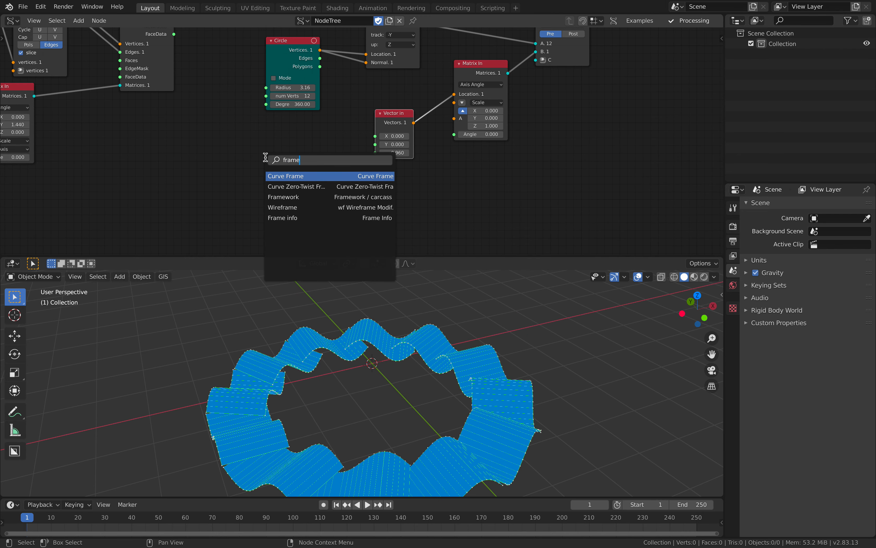
{"action": "key", "text": "Return"}
{"action": "left_click", "coordinate": [144, 162]}
Step: Add a Sine Oscillator node, driven by the Frame info's Current Frame, and link its output to the Vector in's Z input
{"action": "middle_click_drag", "start_coordinate": [271, 154], "coordinate": [319, 150]}
{"action": "key", "text": "shift+a"}
{"action": "left_click", "coordinate": [318, 152]}
{"action": "type", "text": "osc"}
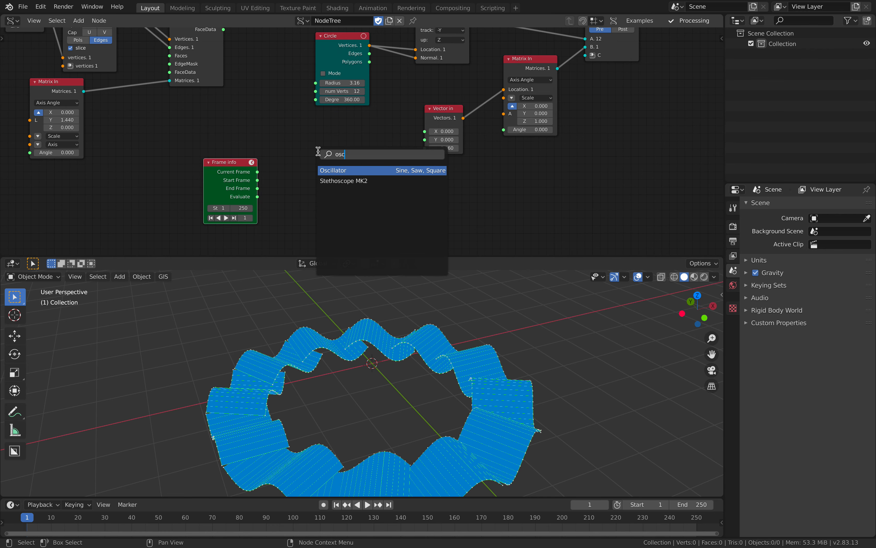
{"action": "key", "text": "Return"}
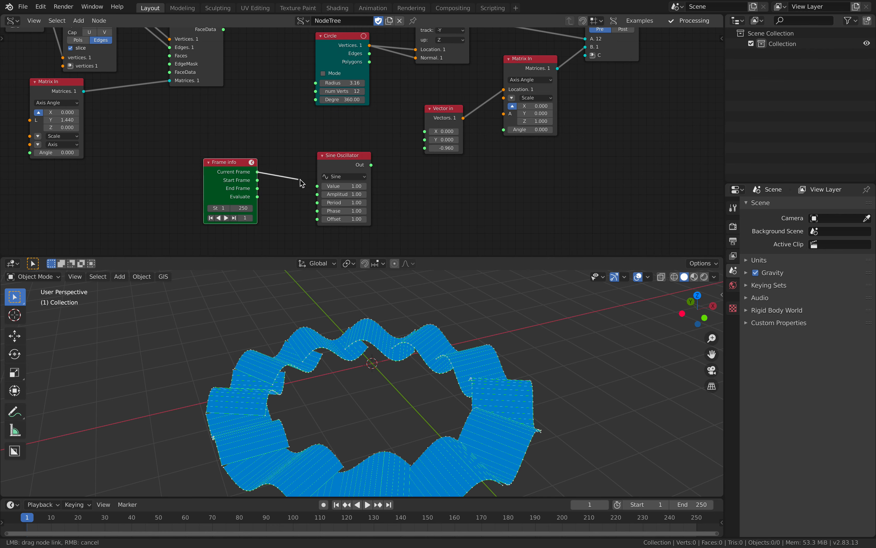
{"action": "left_click_drag", "start_coordinate": [318, 188], "coordinate": [317, 187]}
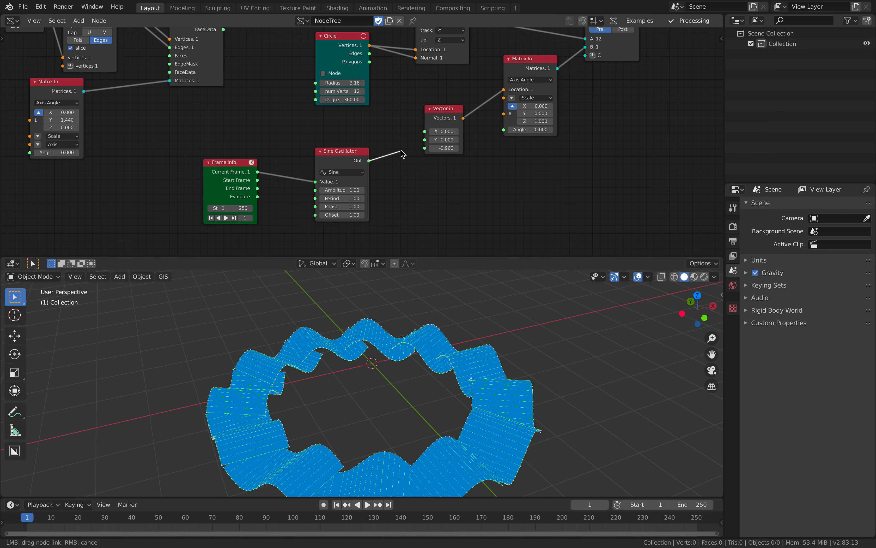
{"action": "left_click_drag", "start_coordinate": [427, 149], "coordinate": [426, 148]}
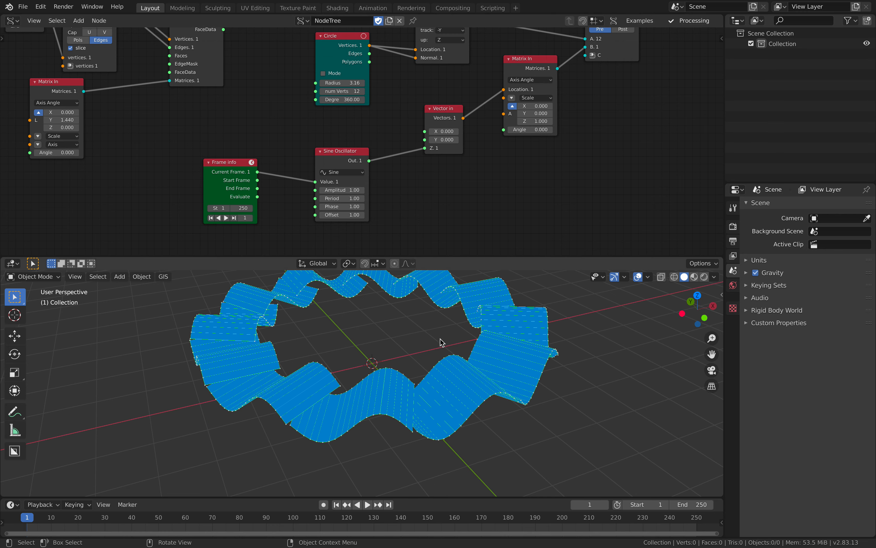
Step: Play the animation to examine how the oscillator moves the wave ring
{"action": "key", "text": "space"}
{"action": "key", "text": "space"}
{"action": "middle_click_drag", "start_coordinate": [486, 112], "coordinate": [400, 134]}
{"action": "key", "text": "space"}
{"action": "key", "text": "space"}
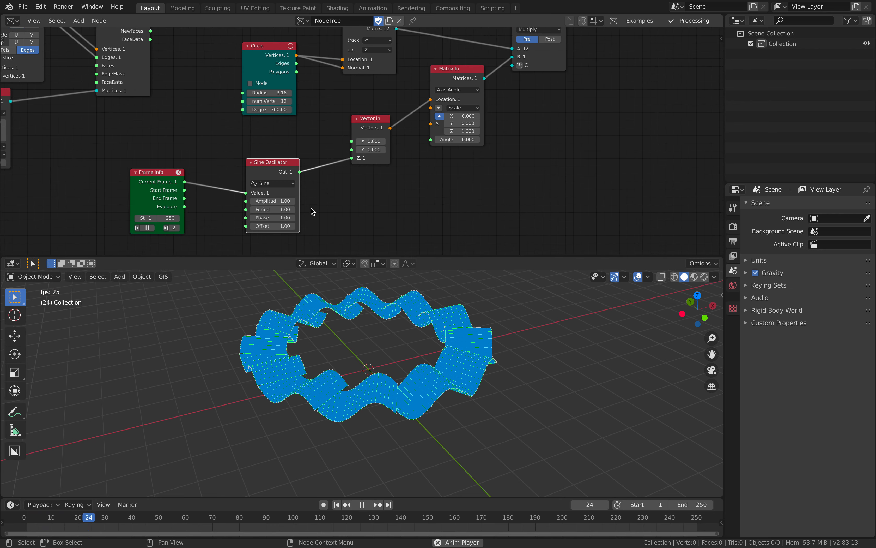
{"action": "key", "text": "space"}
Step: Insert a Scalar Math node set to Multiply between Frame info and Sine Oscillator, with y set to 0.2
{"action": "middle_click_drag", "start_coordinate": [363, 192], "coordinate": [425, 171]}
{"action": "left_click_drag", "start_coordinate": [209, 157], "coordinate": [181, 155]}
{"action": "key", "text": "alt+space"}
{"action": "type", "text": "math"}
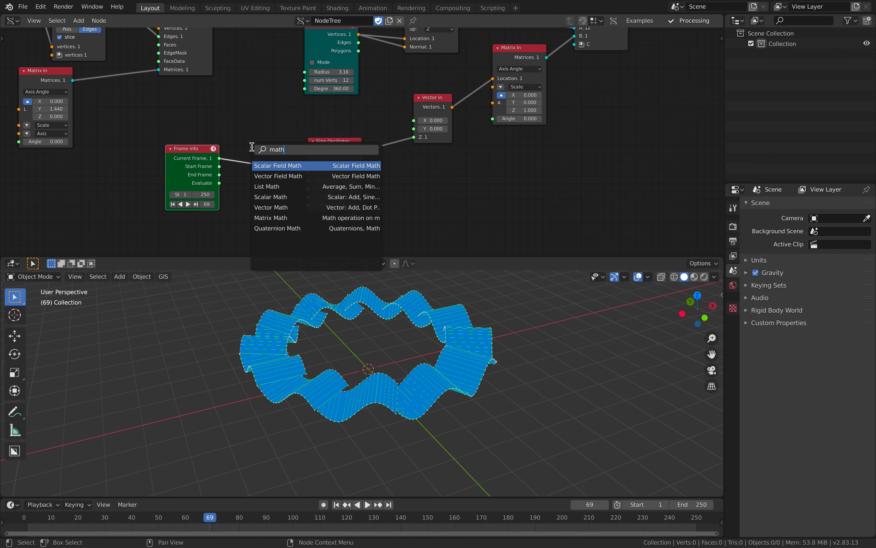
{"action": "key", "text": "Return"}
{"action": "left_click", "coordinate": [278, 181]}
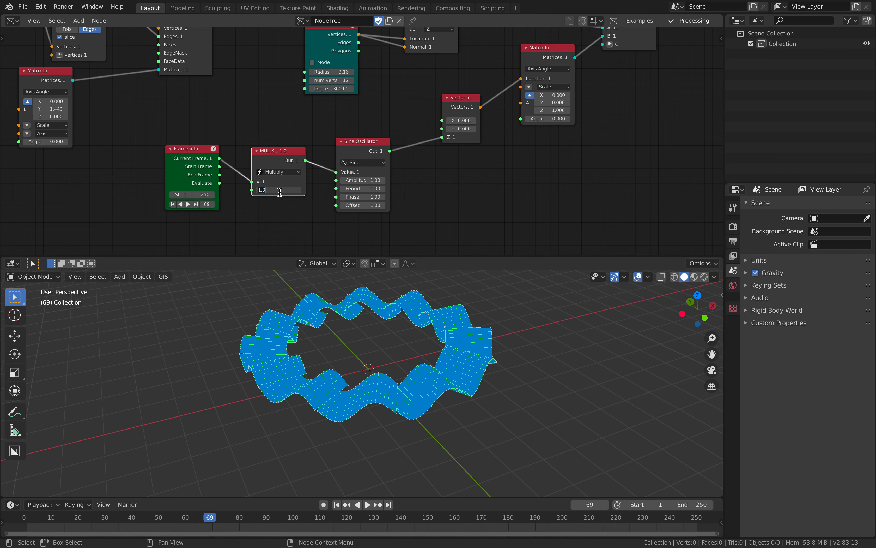
{"action": "type", "text": "0.2"}
{"action": "key", "text": "Return"}
Step: Lower the Multiply node's y factor to 0.02, preview the slower animation, and save the file
{"action": "key", "text": "space"}
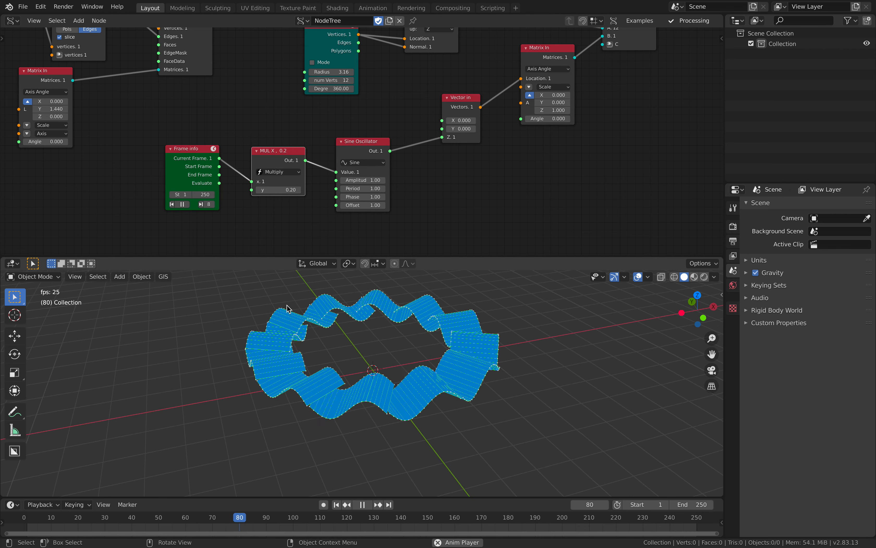
{"action": "mouse_move", "coordinate": [276, 190]}
{"action": "left_mouse_down", "text": "shift"}
{"action": "mouse_move", "coordinate": [259, 190]}
{"action": "mouse_move", "coordinate": [268, 190]}
{"action": "left_mouse_up", "text": "shift"}
{"action": "key", "text": "space"}
{"action": "key", "text": "space"}
{"action": "middle_click_drag", "start_coordinate": [458, 175], "coordinate": [408, 201]}
{"action": "key", "text": "ctrl+s"}
Step: Switch the Temporal Viewer node from unlit to shaded face display and save the file
{"action": "middle_click_drag", "start_coordinate": [540, 88], "coordinate": [361, 194]}
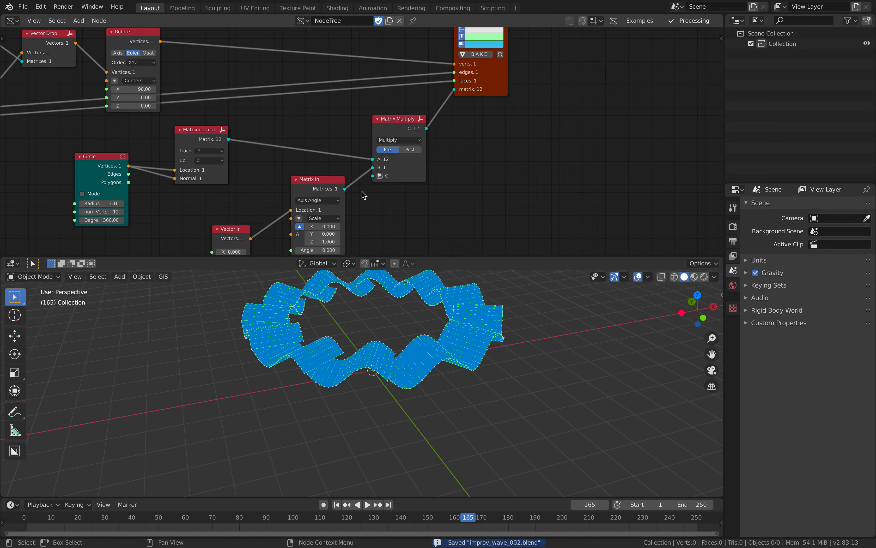
{"action": "scroll", "coordinate": [400, 127], "scroll_direction": "up", "scroll_amount": 4}
{"action": "left_click_drag", "start_coordinate": [403, 129], "coordinate": [404, 141]}
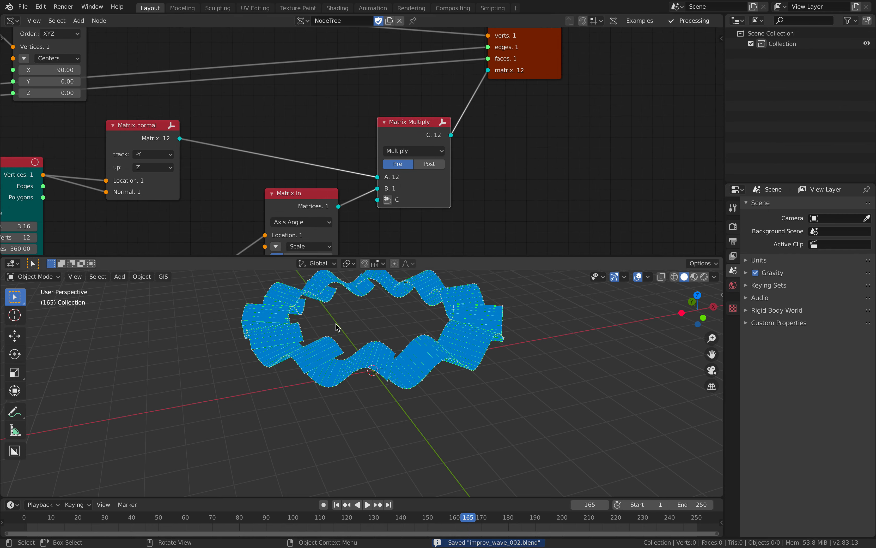
{"action": "middle_click_drag", "start_coordinate": [333, 329], "coordinate": [391, 415]}
{"action": "scroll", "coordinate": [381, 133], "scroll_direction": "down", "scroll_amount": 2}
{"action": "middle_click_drag", "start_coordinate": [568, 33], "coordinate": [500, 106]}
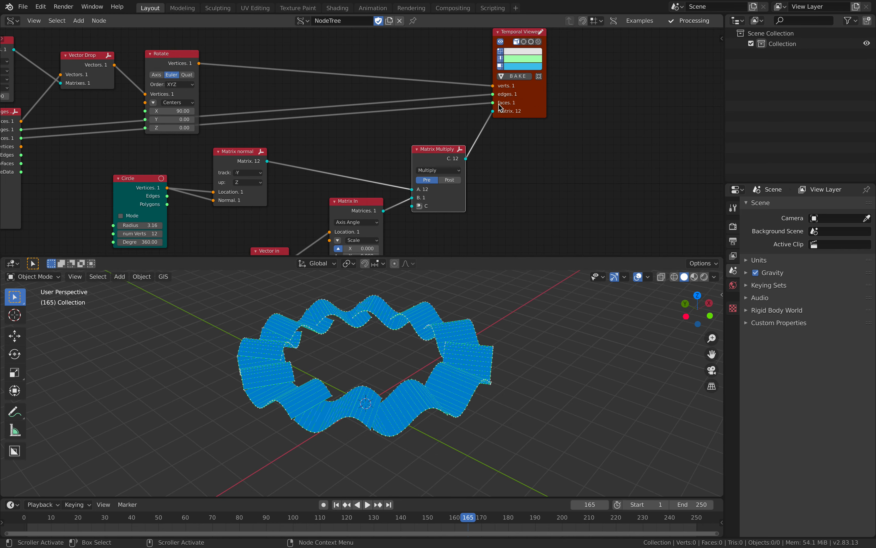
{"action": "left_click", "coordinate": [522, 43]}
{"action": "mouse_move", "coordinate": [414, 298]}
{"action": "middle_mouse_down"}
{"action": "mouse_move", "coordinate": [428, 290]}
{"action": "mouse_move", "coordinate": [416, 294]}
{"action": "middle_mouse_up"}
{"action": "middle_click_drag", "start_coordinate": [384, 142], "coordinate": [484, 87]}
{"action": "key", "text": "ctrl+s"}
Step: Duplicate the Multiply node onto the link before the Sine Oscillator and change the copy's operation to Add
{"action": "middle_click_drag", "start_coordinate": [414, 175], "coordinate": [451, 135]}
{"action": "middle_click_drag", "start_coordinate": [383, 174], "coordinate": [421, 118]}
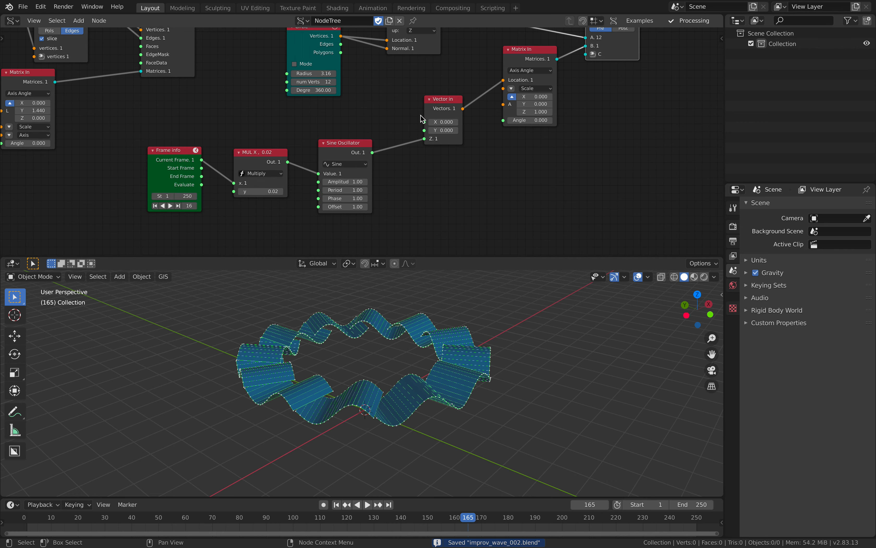
{"action": "left_click_drag", "start_coordinate": [357, 143], "coordinate": [382, 123]}
{"action": "middle_click_drag", "start_coordinate": [254, 199], "coordinate": [318, 181]}
{"action": "left_click_drag", "start_coordinate": [322, 137], "coordinate": [280, 139]}
{"action": "key", "text": "shift+d"}
{"action": "left_click", "coordinate": [364, 122]}
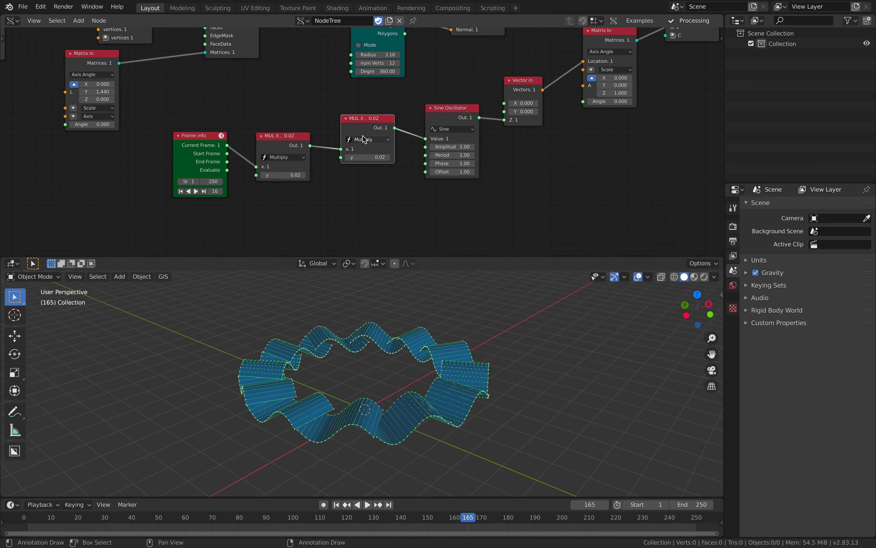
{"action": "left_click", "coordinate": [368, 140]}
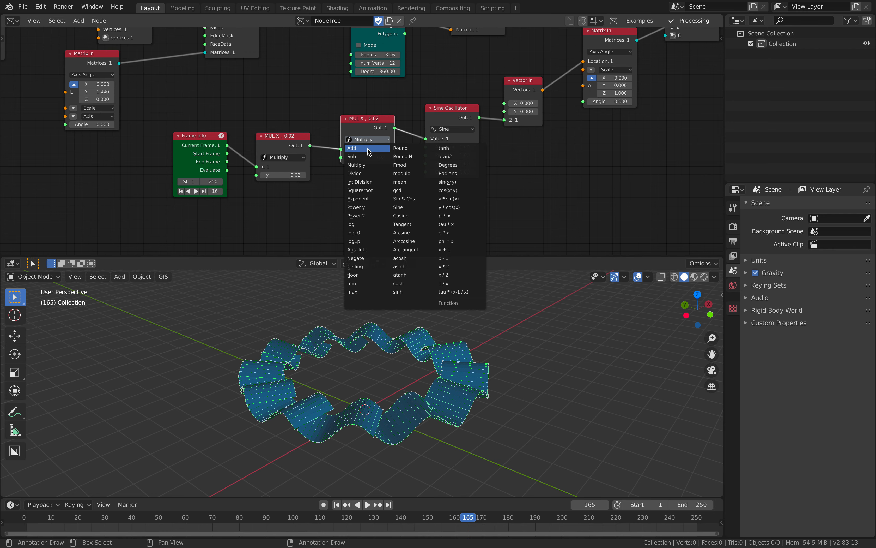
{"action": "left_click", "coordinate": [369, 148]}
Step: Add a Number Range node in Float Count mode and link its Range output to the Add node's y input
{"action": "key", "text": "shift+a"}
{"action": "left_click", "coordinate": [344, 172]}
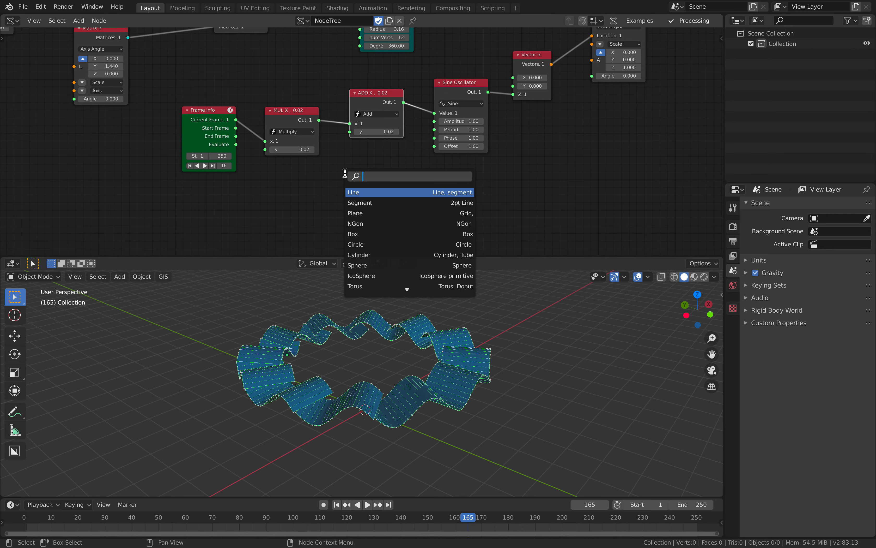
{"action": "type", "text": "range"}
{"action": "key", "text": "Return"}
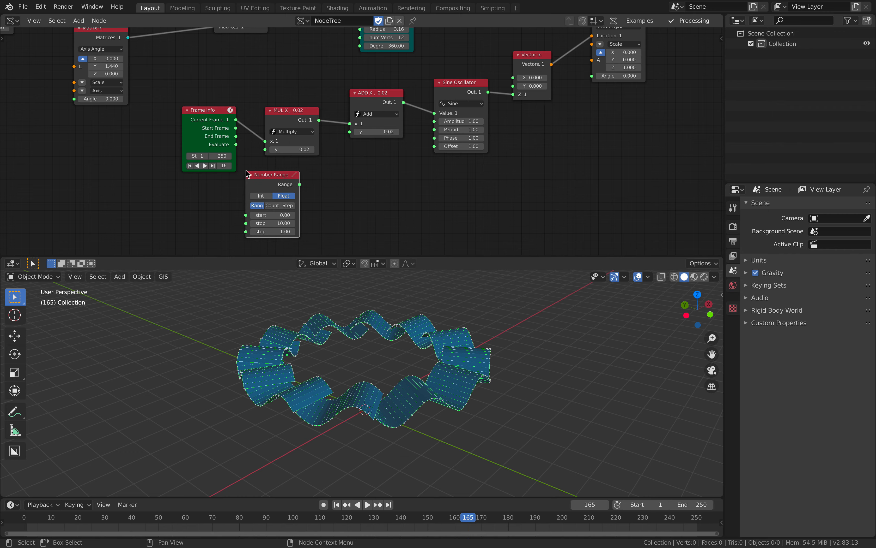
{"action": "left_click_drag", "start_coordinate": [348, 141], "coordinate": [350, 132]}
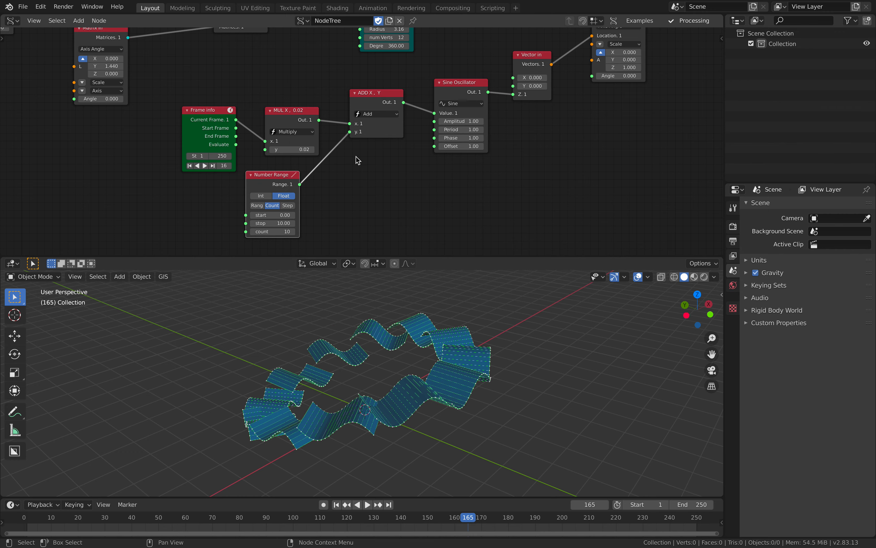
Step: Set the Number Range's count to 12 and stop to 2.26 while the animation plays, and save the file
{"action": "key", "text": "space"}
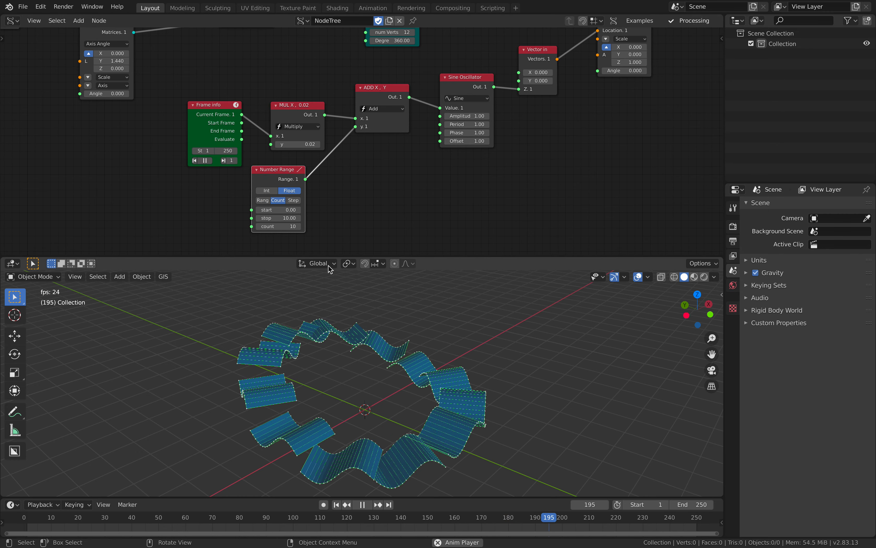
{"action": "mouse_move", "coordinate": [289, 227]}
{"action": "left_mouse_down"}
{"action": "mouse_move", "coordinate": [328, 234]}
{"action": "mouse_move", "coordinate": [290, 218]}
{"action": "mouse_move", "coordinate": [340, 218]}
{"action": "mouse_move", "coordinate": [259, 218]}
{"action": "mouse_move", "coordinate": [276, 218]}
{"action": "left_mouse_up"}
{"action": "middle_click_drag", "start_coordinate": [323, 288], "coordinate": [353, 286]}
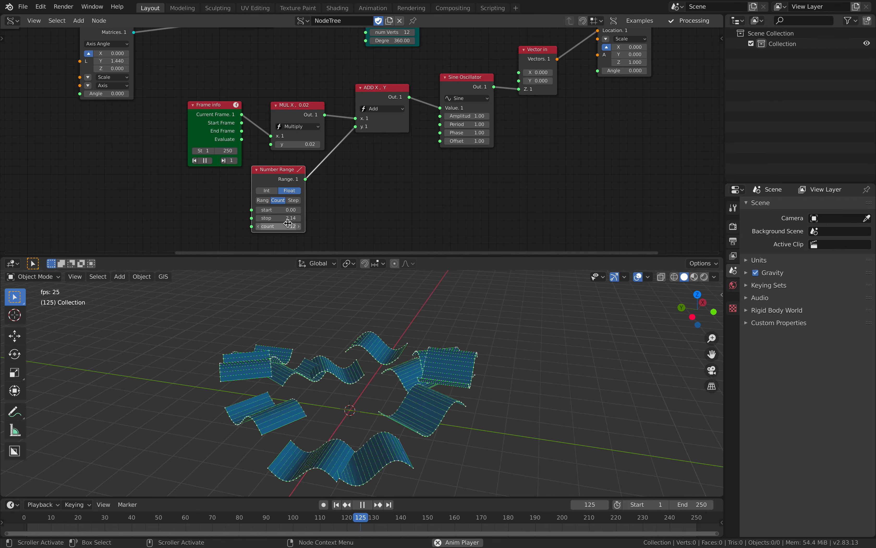
{"action": "left_click_drag", "start_coordinate": [287, 218], "coordinate": [288, 218]}
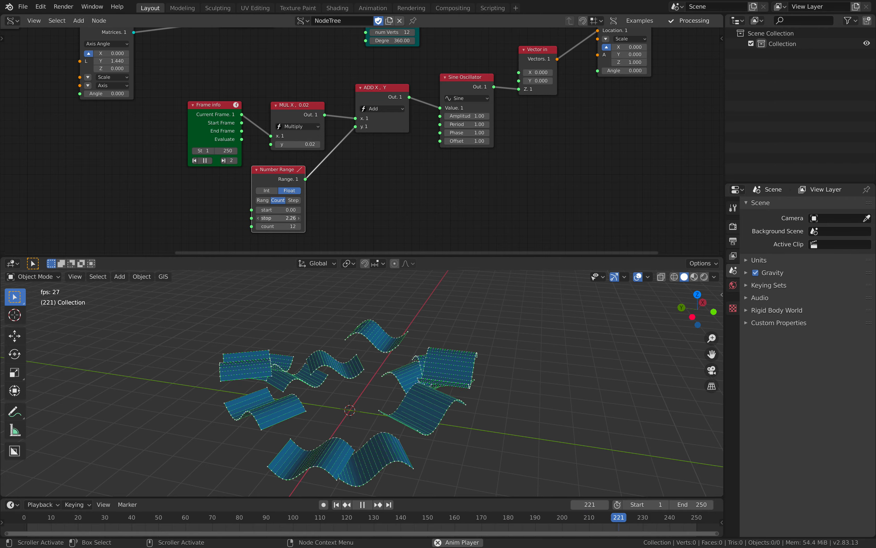
{"action": "middle_click_drag", "start_coordinate": [394, 337], "coordinate": [412, 314]}
{"action": "key", "text": "ctrl+s"}
{"action": "key", "text": "space"}
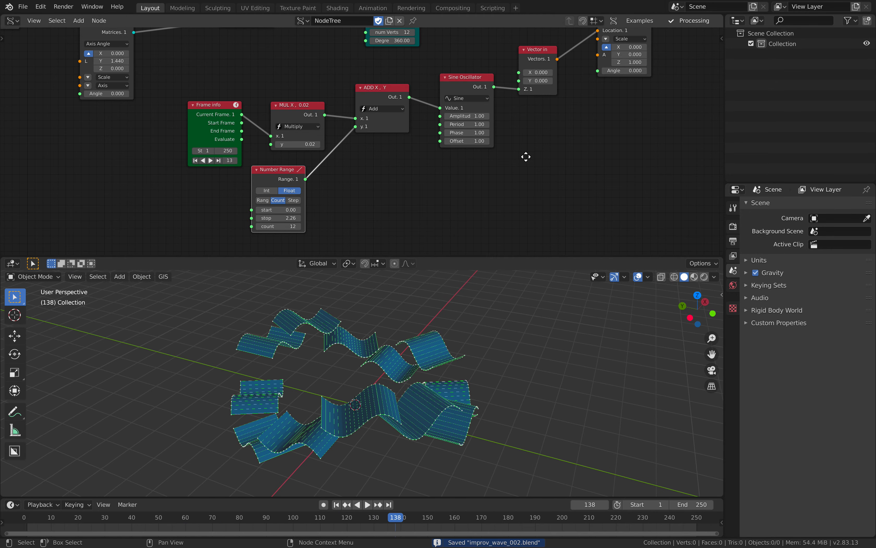
Step: Make room before the Temporal Viewer and insert a duplicate of the Matrix Multiply node on the link to its matrix input
{"action": "middle_click_drag", "start_coordinate": [526, 156], "coordinate": [429, 200]}
{"action": "mouse_move", "coordinate": [521, 127]}
{"action": "middle_mouse_down"}
{"action": "mouse_move", "coordinate": [448, 190]}
{"action": "mouse_move", "coordinate": [404, 208]}
{"action": "middle_mouse_up"}
{"action": "middle_click_drag", "start_coordinate": [456, 192], "coordinate": [366, 217]}
{"action": "left_click_drag", "start_coordinate": [485, 58], "coordinate": [609, 54]}
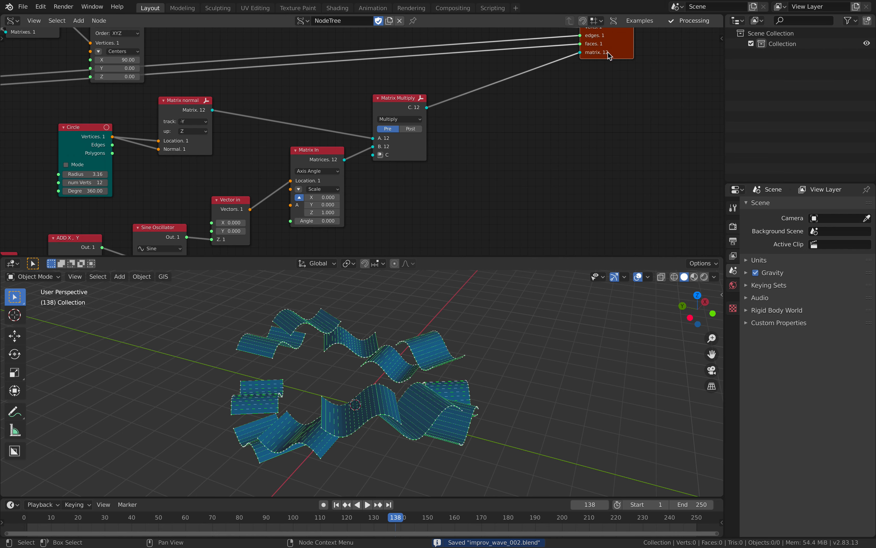
{"action": "left_click", "coordinate": [413, 105]}
{"action": "key", "text": "shift+d"}
{"action": "left_click", "coordinate": [527, 79]}
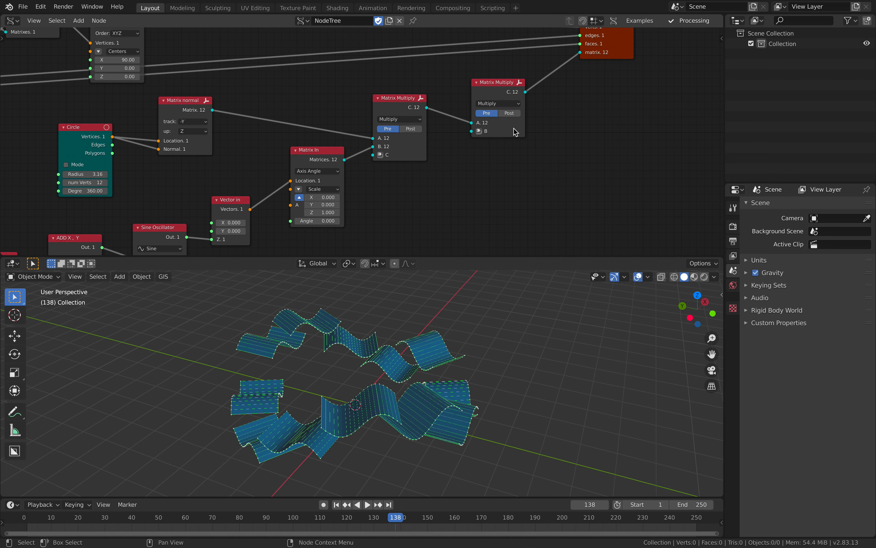
{"action": "left_click_drag", "start_coordinate": [516, 132], "coordinate": [537, 135]}
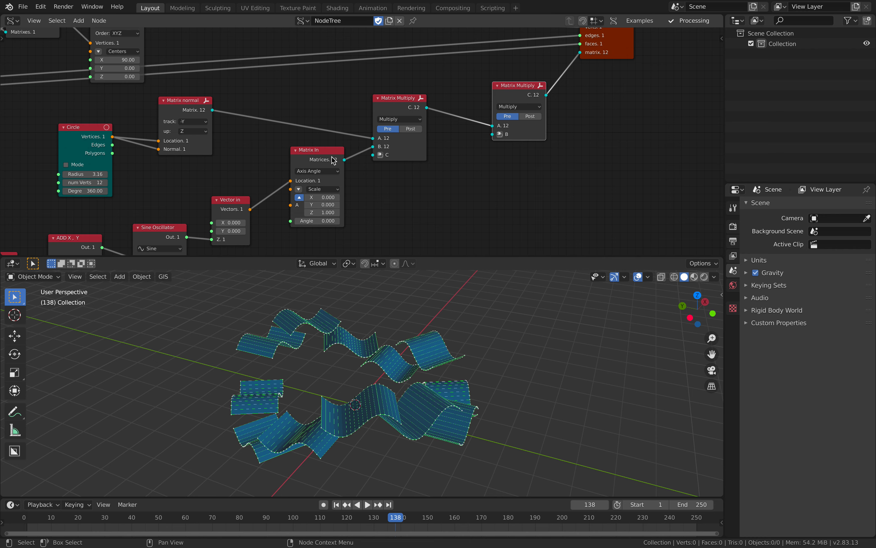
Step: Duplicate the Matrix In node, link the copy to the new Matrix Multiply's B input, and reset its Z location to 0
{"action": "key", "text": "shift+d"}
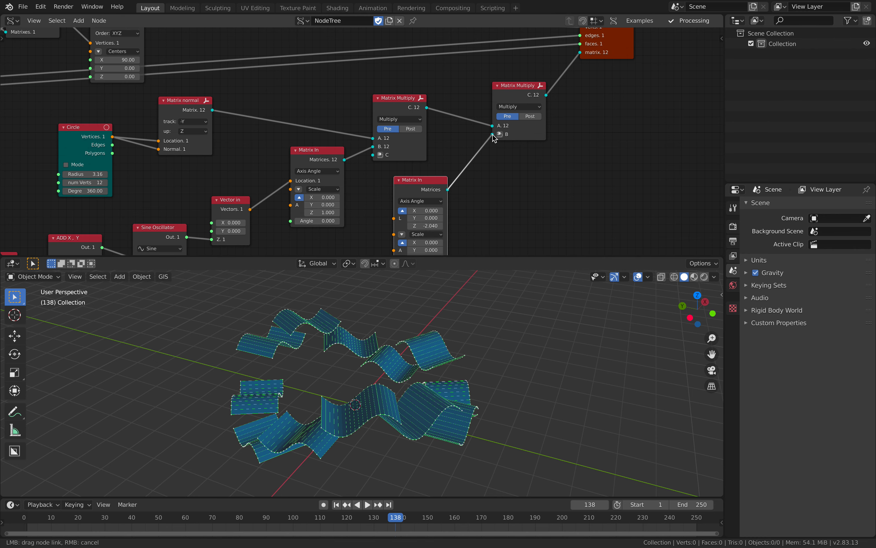
{"action": "left_click_drag", "start_coordinate": [495, 138], "coordinate": [494, 136]}
{"action": "scroll", "coordinate": [491, 144], "scroll_direction": "down", "scroll_amount": 3, "text": "shift"}
{"action": "left_click_drag", "start_coordinate": [439, 138], "coordinate": [452, 129]}
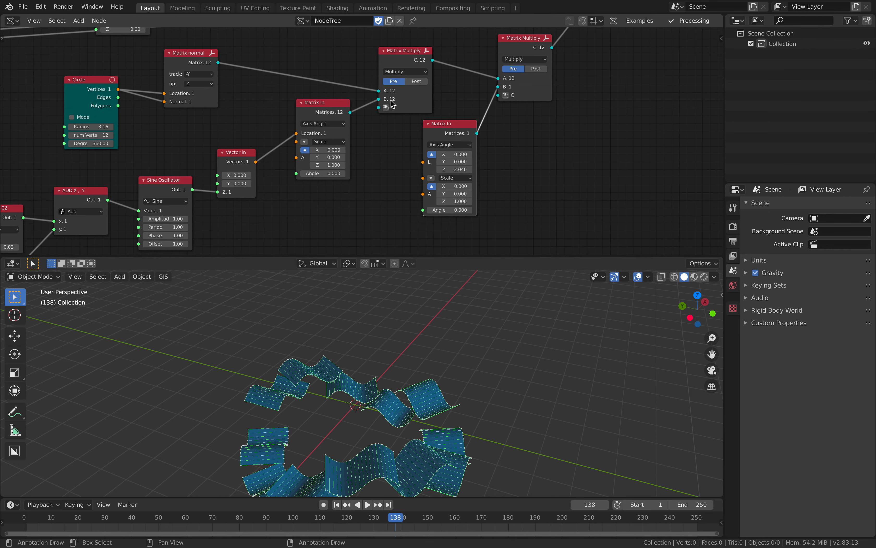
{"action": "scroll", "coordinate": [446, 122], "scroll_direction": "down", "scroll_amount": 3, "text": "ctrl"}
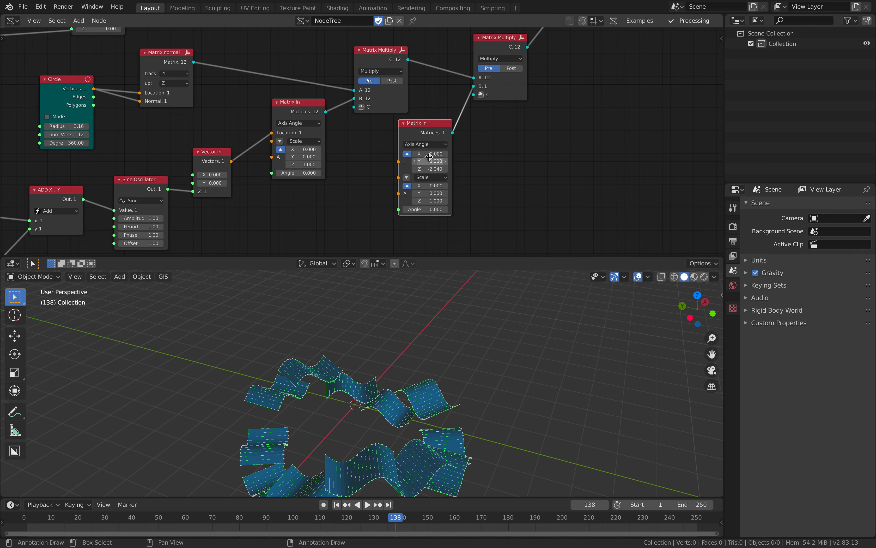
{"action": "key", "text": "Return"}
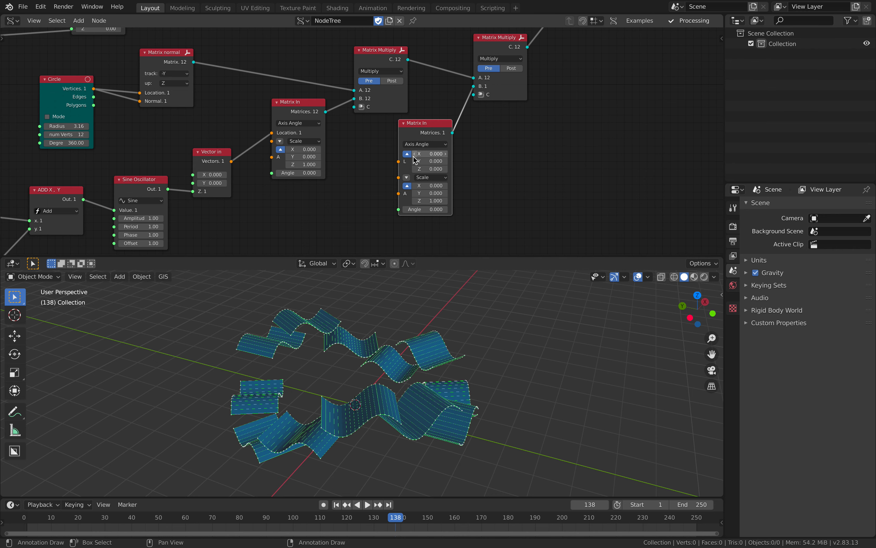
Step: Set the new Matrix In's rotation axis to X 0, Y 1, Z 0 and its angle to about 183.3
{"action": "scroll", "coordinate": [431, 189], "scroll_direction": "up", "scroll_amount": 1}
{"action": "left_click_drag", "start_coordinate": [436, 203], "coordinate": [480, 203]}
{"action": "type", "text": "1"}
{"action": "key", "text": "Tab"}
{"action": "type", "text": "0"}
{"action": "key", "text": "Return"}
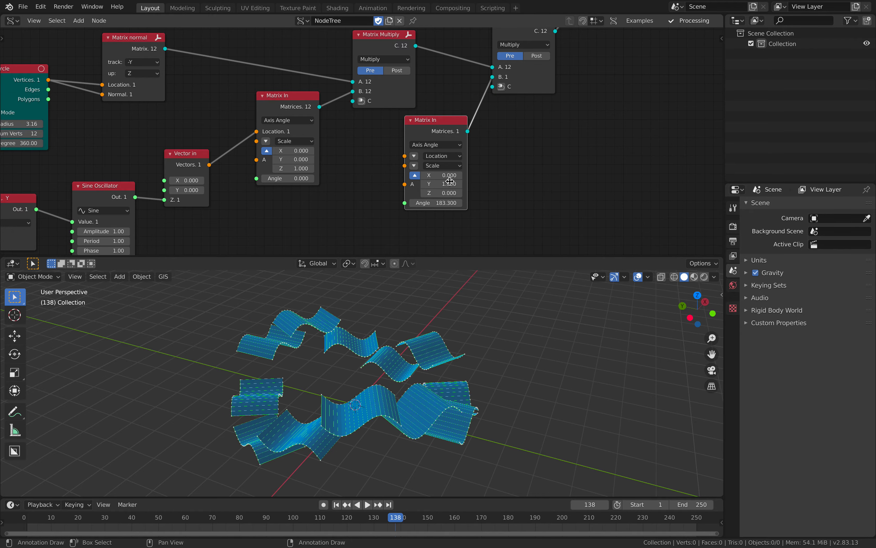
Step: Set the new Matrix In's rotation axis to X 1, Y 0, Z 0 and its angle to about 354.24, and shift the node aside
{"action": "type", "text": "1"}
{"action": "key", "text": "Tab"}
{"action": "type", "text": "0"}
{"action": "key", "text": "Tab"}
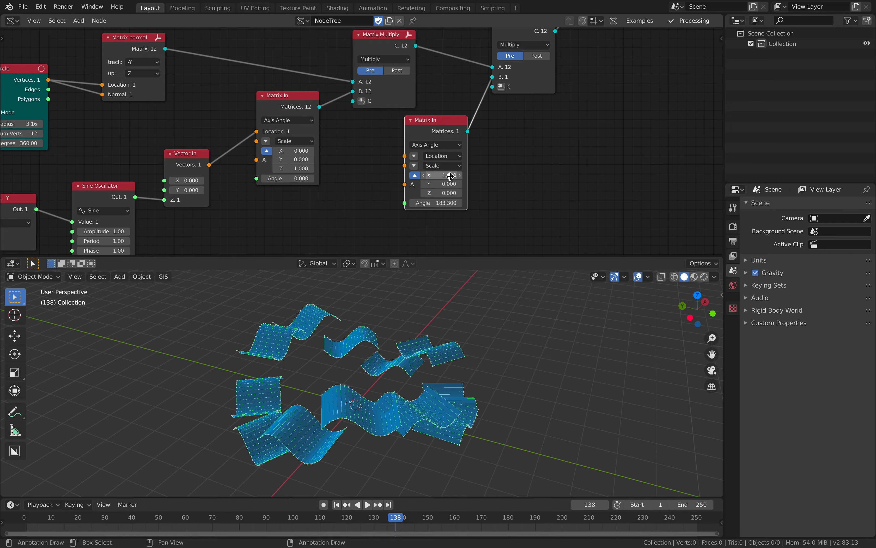
{"action": "mouse_move", "coordinate": [441, 199]}
{"action": "left_mouse_down"}
{"action": "mouse_move", "coordinate": [484, 199]}
{"action": "mouse_move", "coordinate": [439, 198]}
{"action": "left_mouse_up"}
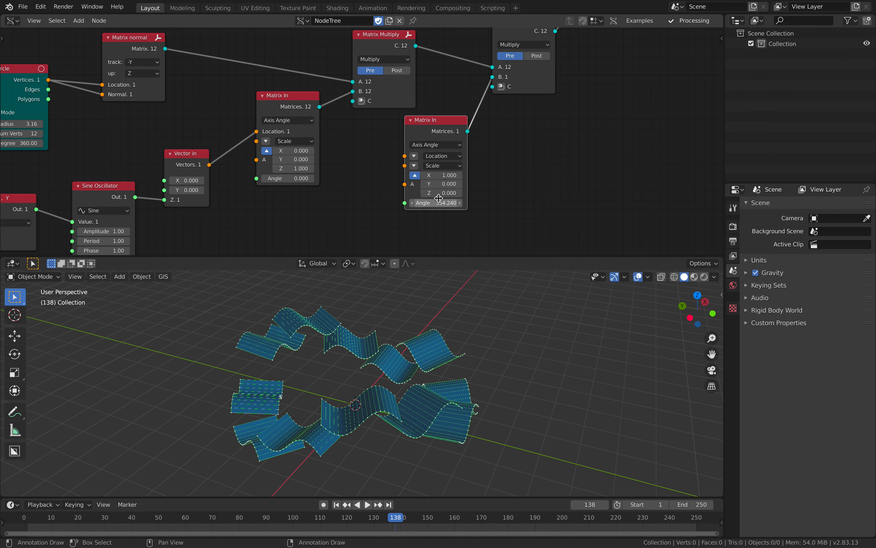
{"action": "left_click_drag", "start_coordinate": [411, 124], "coordinate": [434, 150]}
{"action": "middle_click_drag", "start_coordinate": [434, 150], "coordinate": [446, 128]}
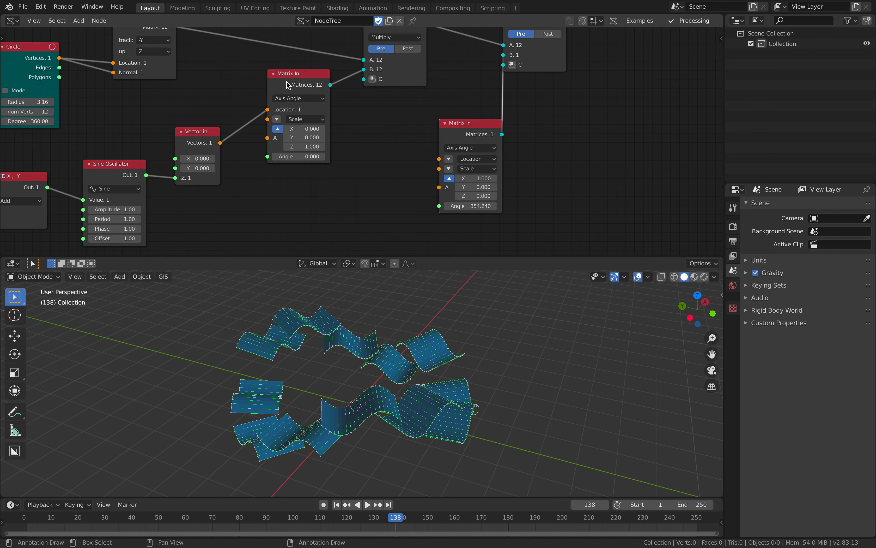
{"action": "left_click", "coordinate": [286, 83]}
{"action": "scroll", "coordinate": [307, 126], "scroll_direction": "down", "scroll_amount": 3}
{"action": "middle_click_drag", "start_coordinate": [246, 132], "coordinate": [240, 115]}
{"action": "left_click", "coordinate": [231, 116]}
{"action": "key", "text": "shift+d"}
{"action": "left_click", "coordinate": [386, 174]}
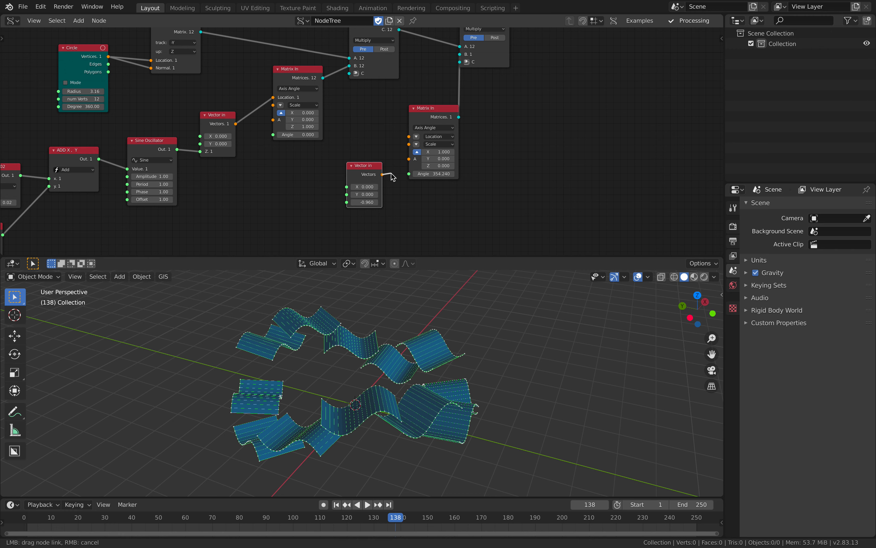
{"action": "key", "text": "x"}
Step: Duplicate the Number Range node, link its range to the new Matrix In's angle, and set its start to about 34.56
{"action": "middle_click_drag", "start_coordinate": [210, 173], "coordinate": [248, 162]}
{"action": "middle_click_drag", "start_coordinate": [185, 154], "coordinate": [272, 106]}
{"action": "left_click_drag", "start_coordinate": [120, 179], "coordinate": [164, 175]}
{"action": "key", "text": "shift+d"}
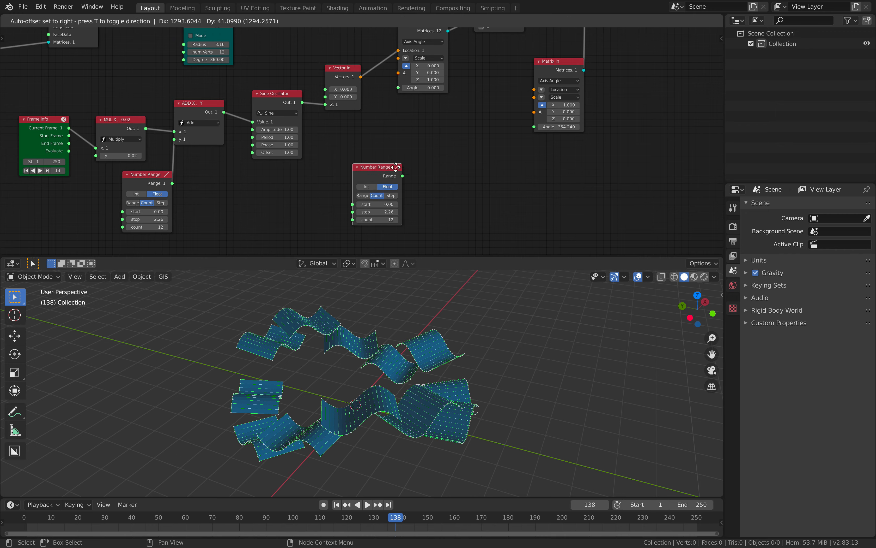
{"action": "left_click", "coordinate": [419, 177]}
{"action": "left_click_drag", "start_coordinate": [516, 144], "coordinate": [534, 127]}
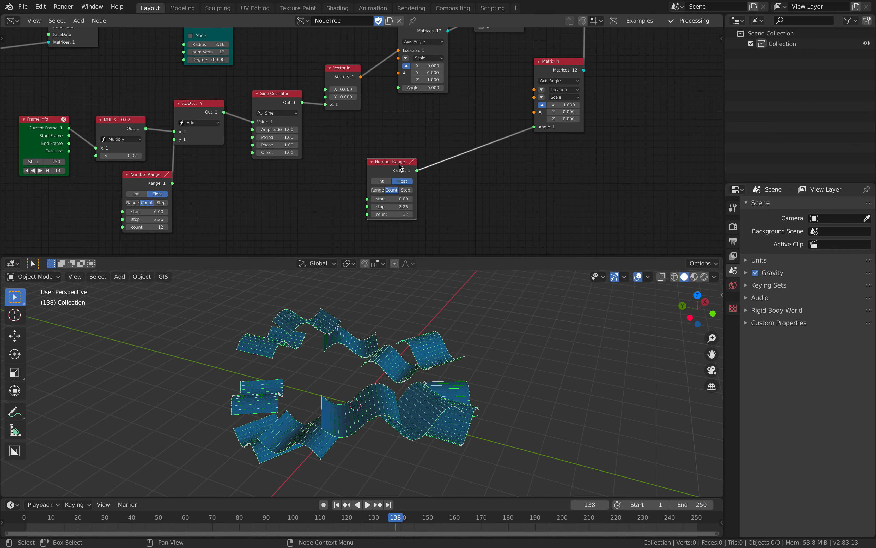
{"action": "left_click_drag", "start_coordinate": [402, 168], "coordinate": [482, 150]}
Step: Place duplicates of the Frame Info and Add math nodes near the copied Number Range and link the current frame to the Add node's x
{"action": "scroll", "coordinate": [453, 158], "scroll_direction": "up", "scroll_amount": 2}
{"action": "middle_click_drag", "start_coordinate": [73, 130], "coordinate": [130, 125]}
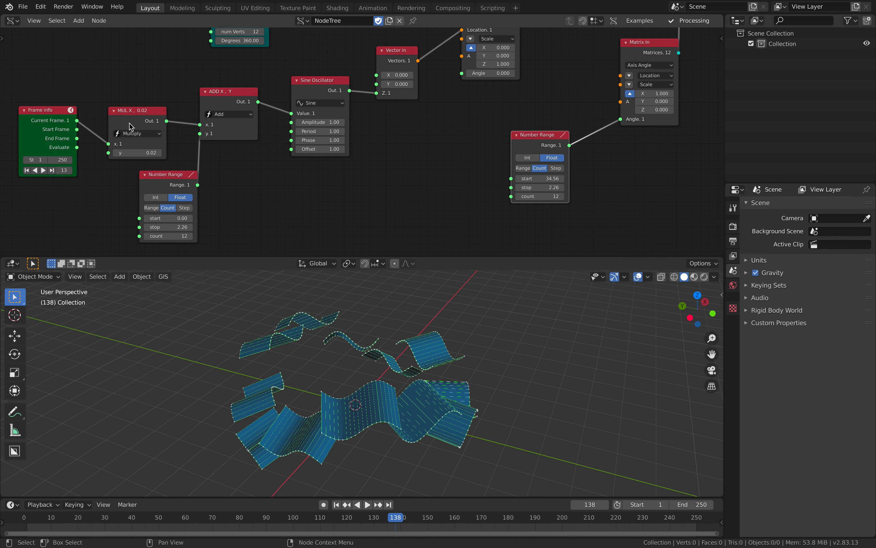
{"action": "key", "text": "shift+d"}
{"action": "left_click", "coordinate": [405, 152]}
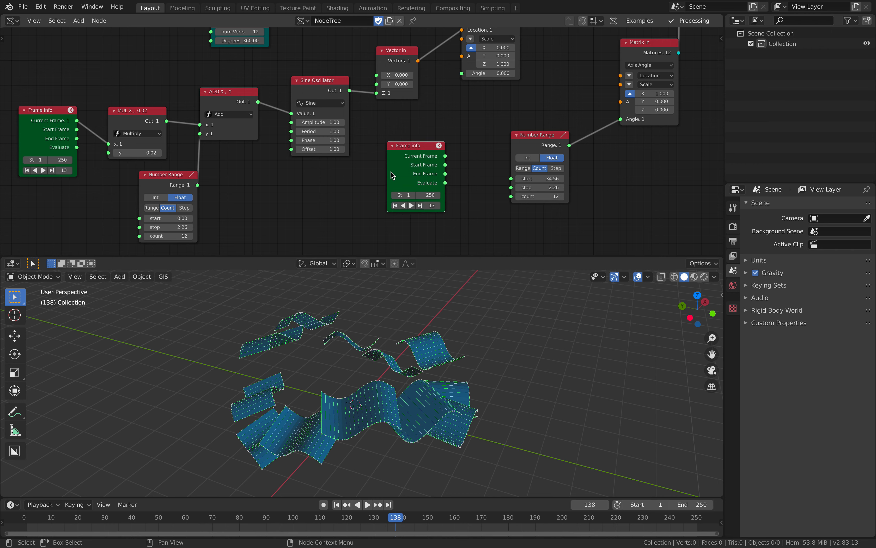
{"action": "key", "text": "shift+d"}
{"action": "left_click", "coordinate": [503, 121]}
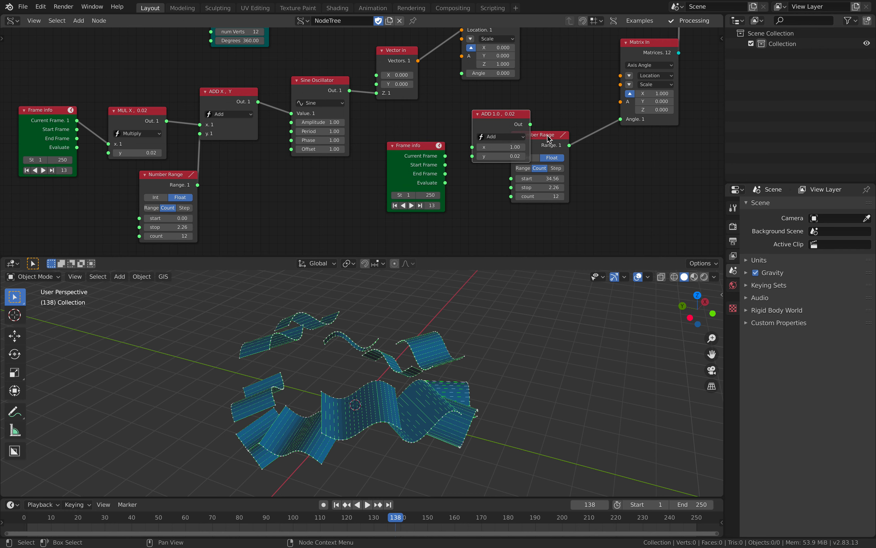
{"action": "left_click_drag", "start_coordinate": [547, 135], "coordinate": [557, 156]}
{"action": "middle_click_drag", "start_coordinate": [516, 156], "coordinate": [519, 141]}
{"action": "left_click_drag", "start_coordinate": [493, 98], "coordinate": [519, 80]}
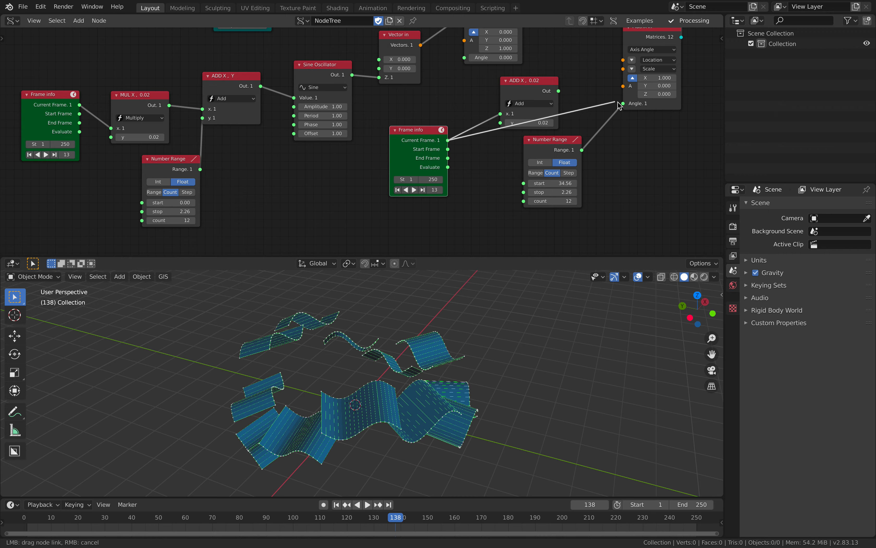
Step: Try linking the copied Frame Info's current frame directly to the new Matrix In's angle and briefly play the animation
{"action": "left_click_drag", "start_coordinate": [619, 105], "coordinate": [622, 104]}
{"action": "key", "text": "space"}
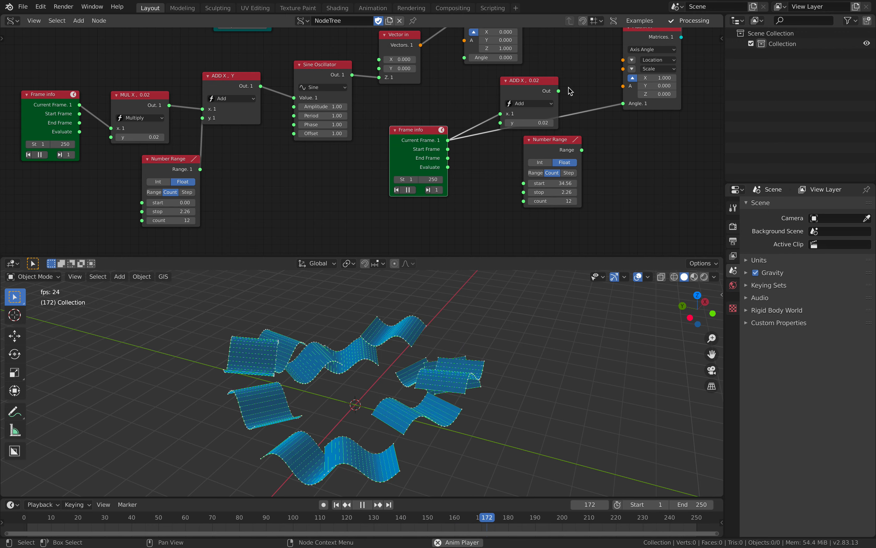
{"action": "key", "text": "space"}
Step: Unlink the oscillating Matrix In from the first Matrix Multiply's B input and play the animation
{"action": "middle_click_drag", "start_coordinate": [475, 82], "coordinate": [403, 172]}
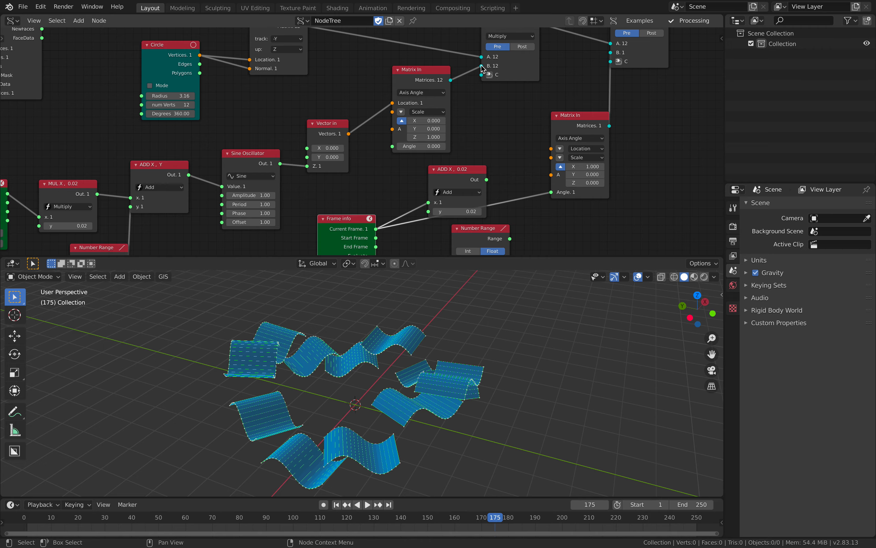
{"action": "left_click_drag", "start_coordinate": [481, 66], "coordinate": [476, 108]}
{"action": "middle_click_drag", "start_coordinate": [476, 109], "coordinate": [476, 80]}
{"action": "key", "text": "space"}
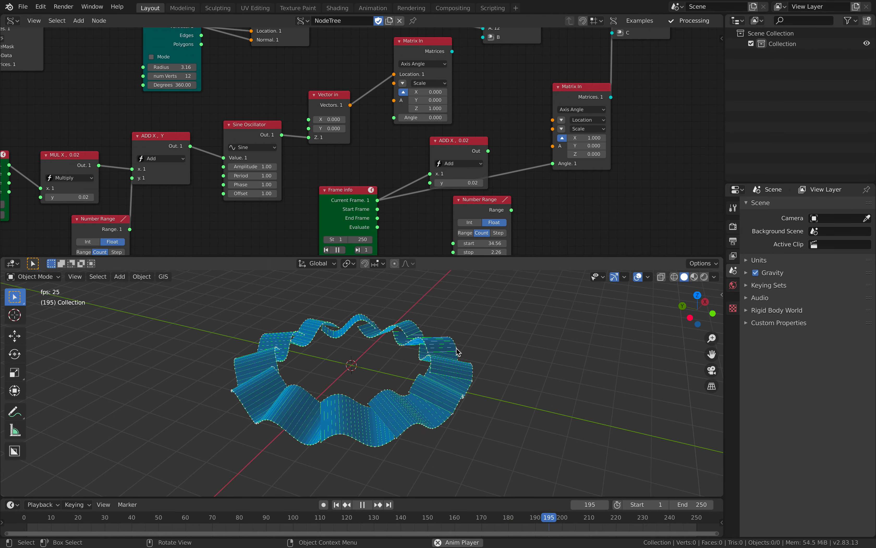
{"action": "middle_click_drag", "start_coordinate": [474, 212], "coordinate": [466, 150]}
Step: Reposition the copied Add and Number Range nodes after the Frame Info copy and link the range to the Add node's y
{"action": "left_click_drag", "start_coordinate": [448, 83], "coordinate": [557, 152]}
{"action": "left_click_drag", "start_coordinate": [461, 140], "coordinate": [416, 149]}
{"action": "left_click_drag", "start_coordinate": [471, 159], "coordinate": [525, 183]}
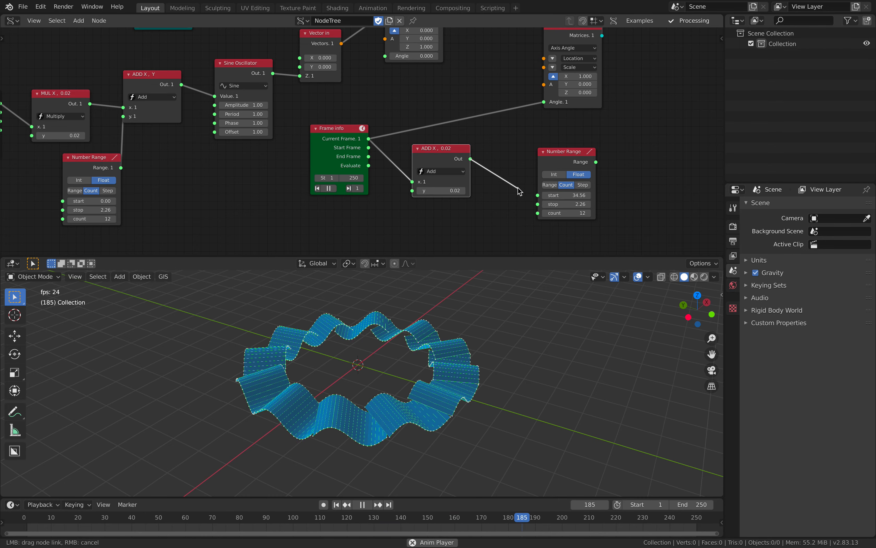
{"action": "left_click_drag", "start_coordinate": [518, 188], "coordinate": [519, 187]}
{"action": "left_click_drag", "start_coordinate": [569, 162], "coordinate": [524, 182]}
{"action": "left_click_drag", "start_coordinate": [443, 159], "coordinate": [496, 131]}
{"action": "left_click_drag", "start_coordinate": [546, 181], "coordinate": [463, 164]}
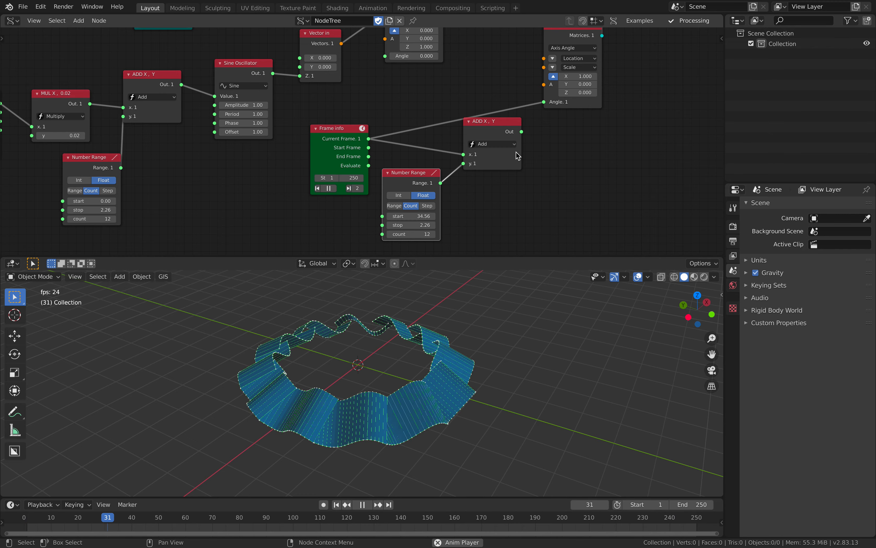
Step: Link the Add output to the Matrix In's angle, switch the Number Range to Step with start 0 and step about 18.04, and save
{"action": "left_click_drag", "start_coordinate": [522, 132], "coordinate": [543, 106]}
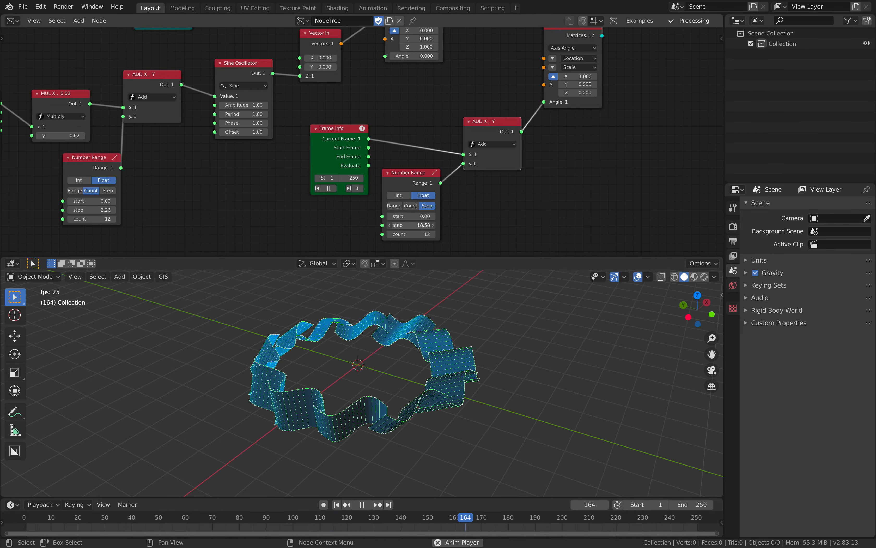
{"action": "mouse_move", "coordinate": [466, 328]}
{"action": "middle_mouse_down"}
{"action": "mouse_move", "coordinate": [390, 346]}
{"action": "mouse_move", "coordinate": [467, 337]}
{"action": "middle_mouse_up"}
{"action": "key", "text": "ctrl+s"}
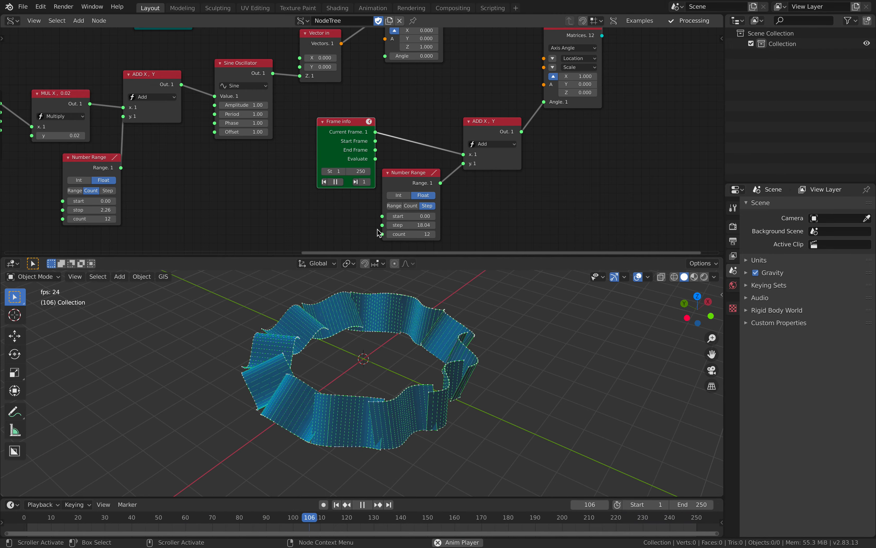
Step: Spread the copied Frame Info and Number Range nodes apart to make room before the Add node
{"action": "left_click_drag", "start_coordinate": [414, 177], "coordinate": [413, 189]}
{"action": "left_click_drag", "start_coordinate": [346, 137], "coordinate": [314, 139]}
{"action": "middle_click_drag", "start_coordinate": [455, 144], "coordinate": [399, 153]}
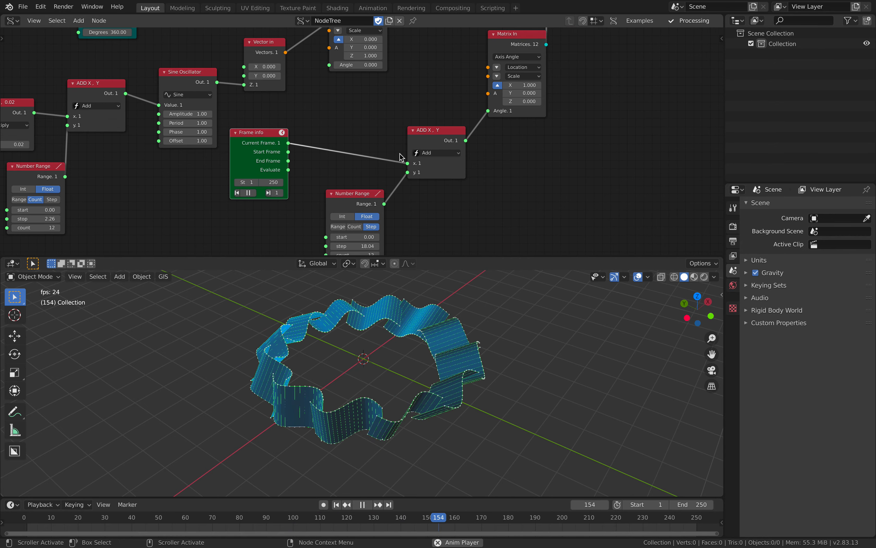
{"action": "left_click_drag", "start_coordinate": [521, 113], "coordinate": [520, 116]}
{"action": "middle_click_drag", "start_coordinate": [483, 134], "coordinate": [451, 157]}
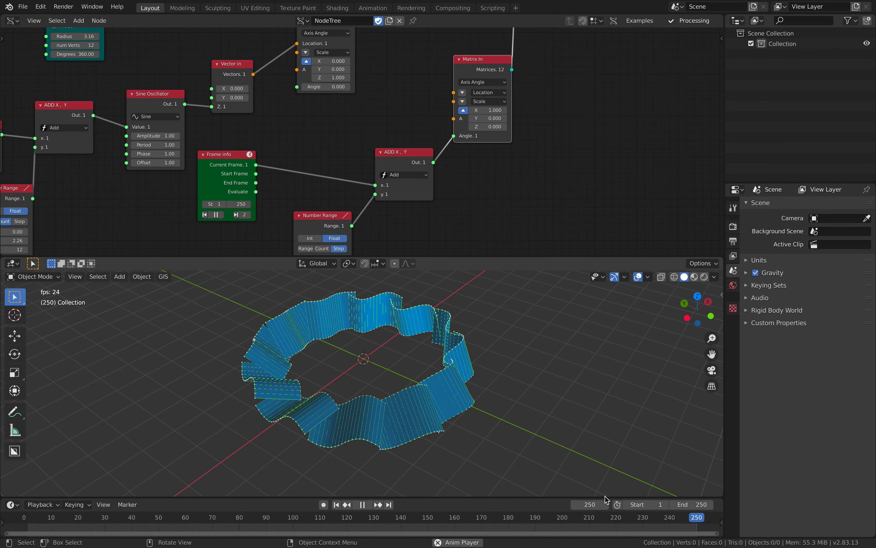
Step: Enlarge the timeline area and set the animation's end frame to 100
{"action": "left_click_drag", "start_coordinate": [605, 497], "coordinate": [609, 474]}
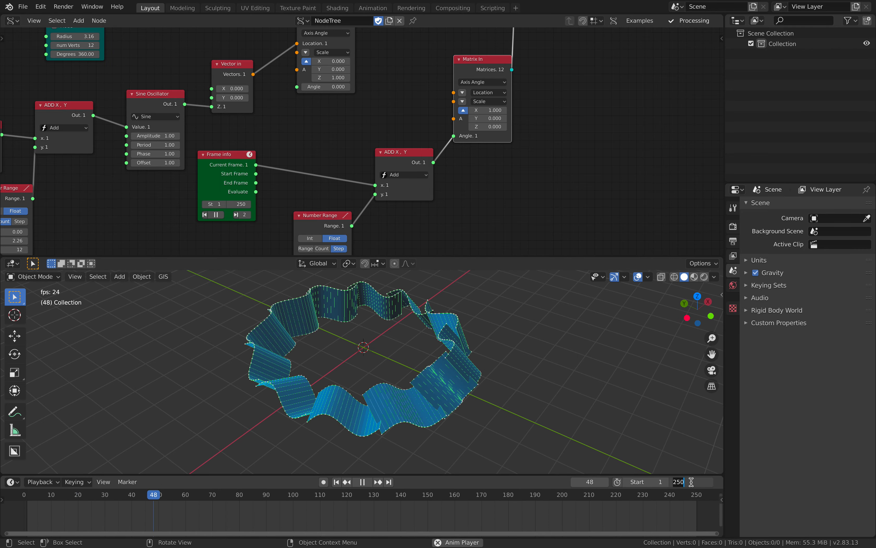
{"action": "key", "text": "Return"}
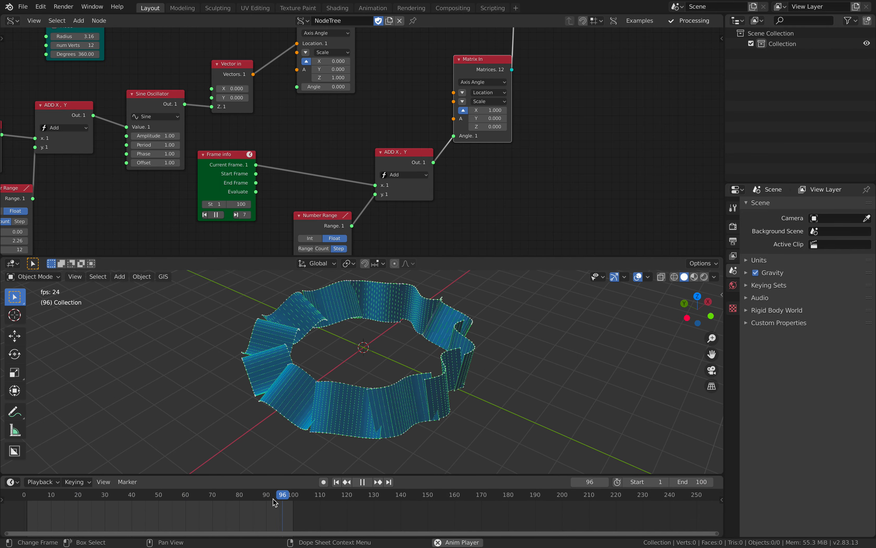
{"action": "middle_click_drag", "start_coordinate": [275, 502], "coordinate": [430, 517]}
{"action": "left_click", "coordinate": [434, 502]}
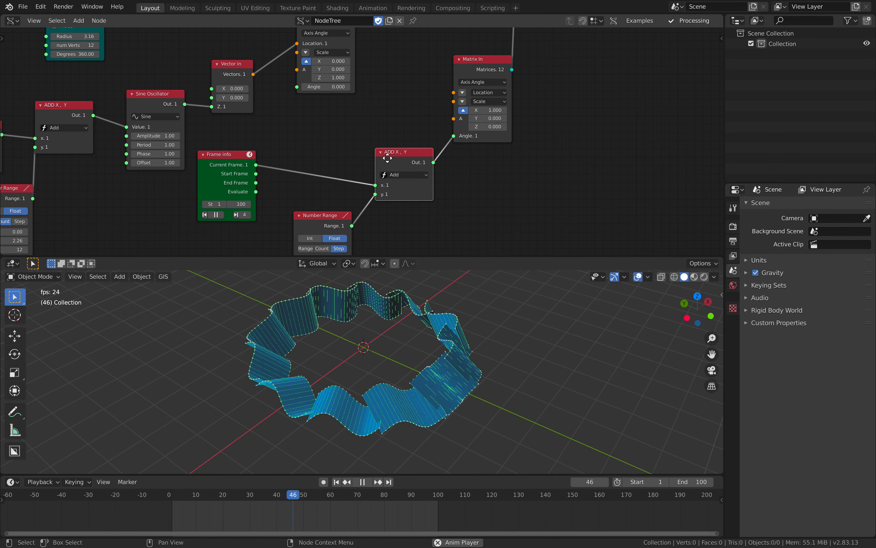
Step: Add a Map Range node with New Max 360 between Frame Info's Evaluate output and the Add node's x input
{"action": "key", "text": "alt+space"}
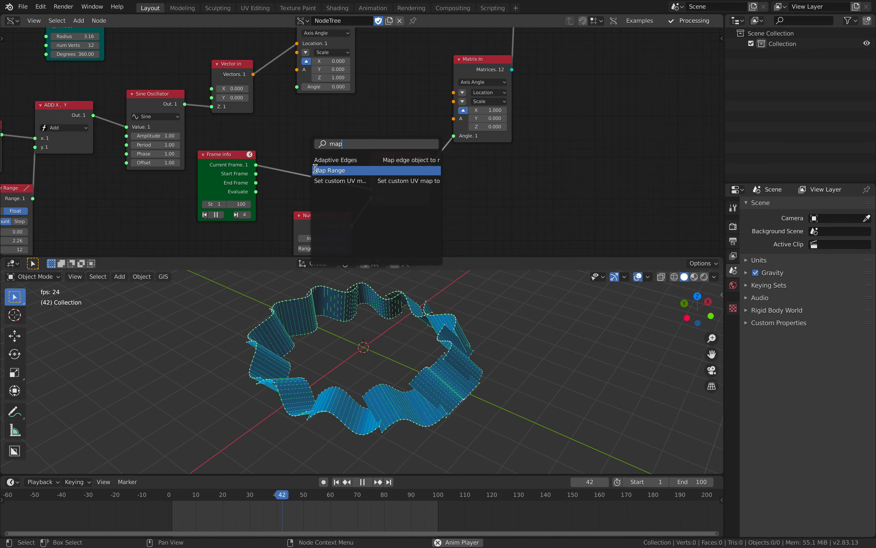
{"action": "type", "text": "map"}
{"action": "left_click", "coordinate": [316, 170]}
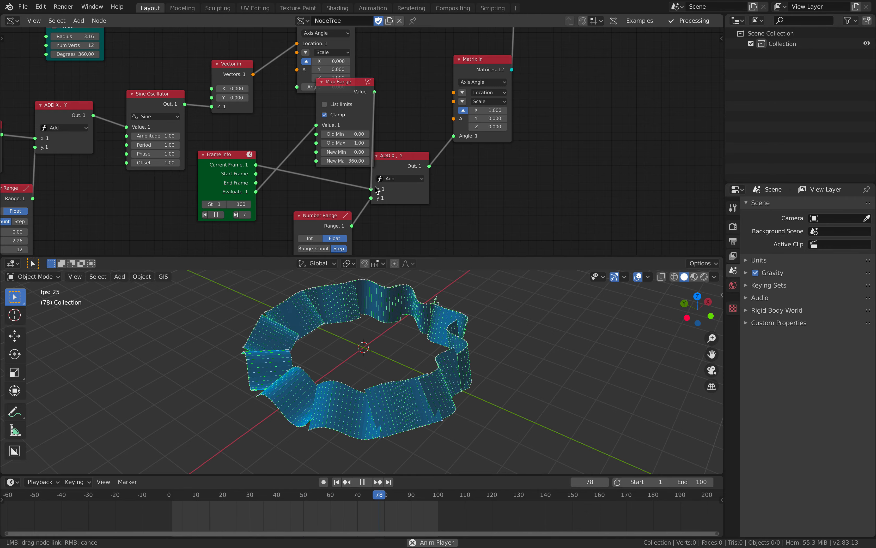
{"action": "left_click_drag", "start_coordinate": [350, 100], "coordinate": [320, 134]}
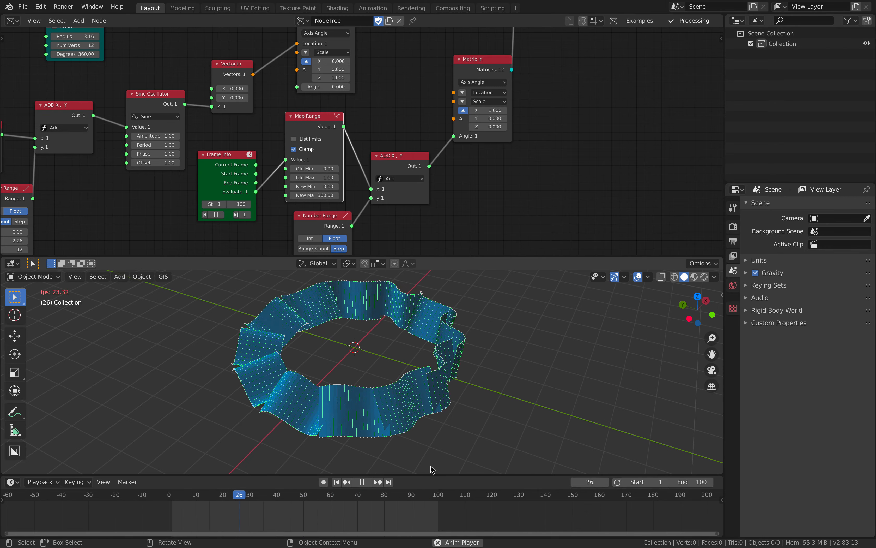
Step: Try the looping animation with the end frame set to 200 and to 50
{"action": "left_click", "coordinate": [405, 495]}
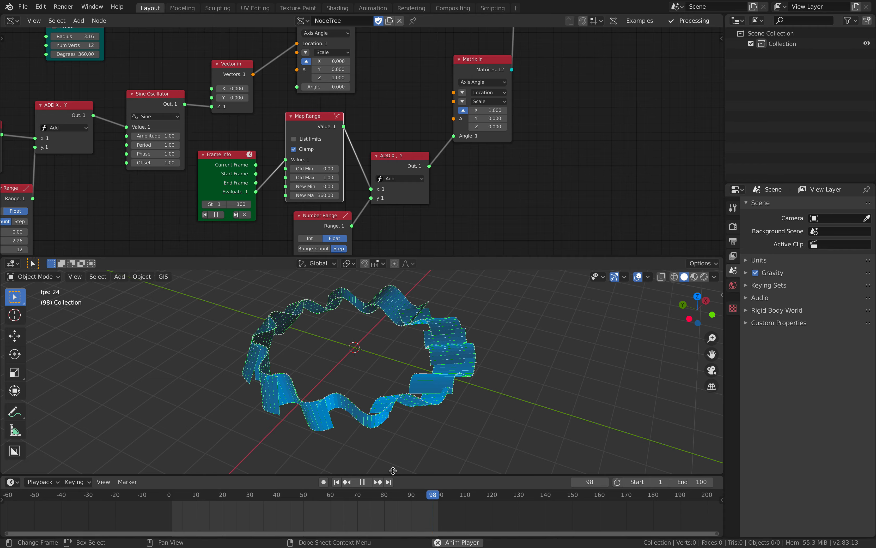
{"action": "left_click", "coordinate": [681, 481]}
{"action": "type", "text": "200"}
{"action": "key", "text": "Return"}
{"action": "middle_click_drag", "start_coordinate": [573, 502], "coordinate": [494, 497]}
{"action": "left_click", "coordinate": [595, 497]}
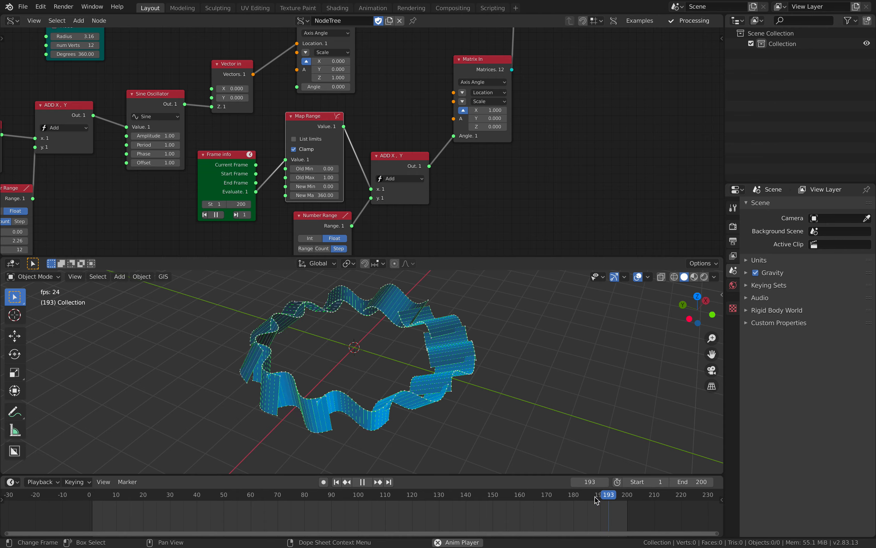
{"action": "left_click", "coordinate": [685, 482]}
{"action": "type", "text": "50"}
{"action": "key", "text": "Return"}
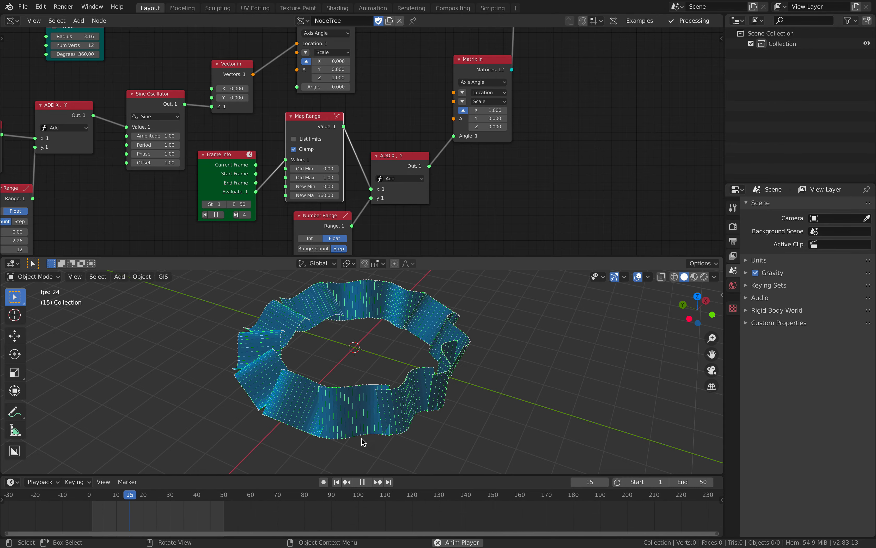
Step: Set the animation's end frame to 120 and save the file
{"action": "middle_click_drag", "start_coordinate": [305, 505], "coordinate": [399, 506]}
{"action": "left_click", "coordinate": [683, 482]}
{"action": "type", "text": "120"}
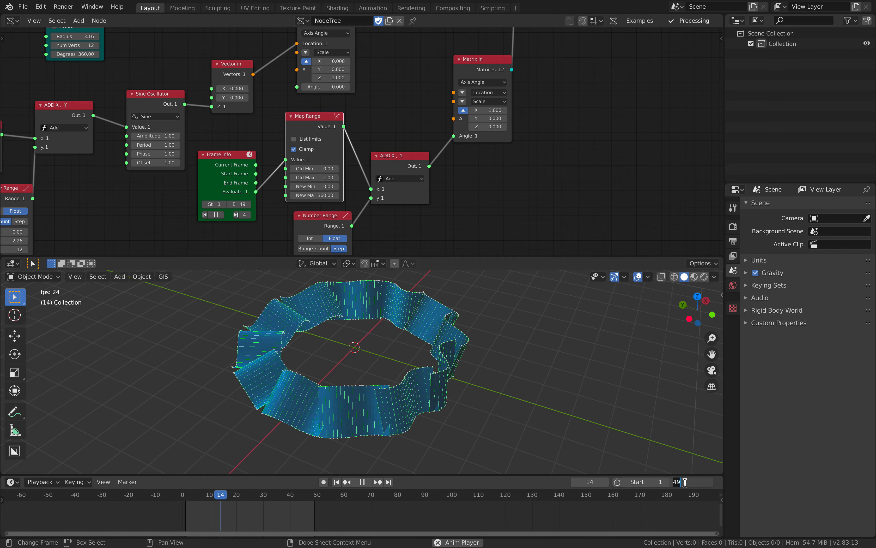
{"action": "key", "text": "Return"}
{"action": "left_click", "coordinate": [468, 505]}
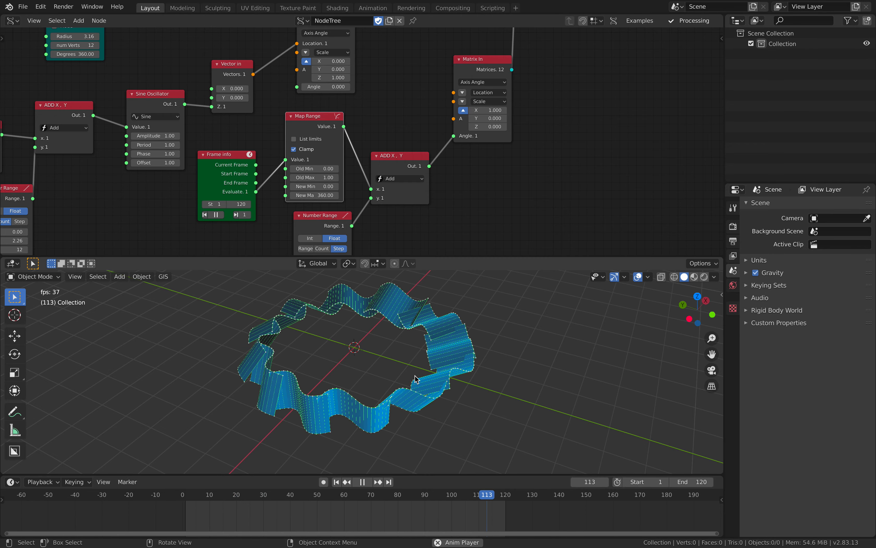
{"action": "key", "text": "ctrl+s"}
Step: Move the Temporal Viewer, Rotate, Vector Drop and its Matrix In node farther along the tree to tidy the layout
{"action": "middle_click_drag", "start_coordinate": [429, 138], "coordinate": [278, 255]}
{"action": "middle_click_drag", "start_coordinate": [484, 305], "coordinate": [450, 303]}
{"action": "middle_click_drag", "start_coordinate": [506, 149], "coordinate": [406, 255]}
{"action": "left_click_drag", "start_coordinate": [410, 146], "coordinate": [544, 133]}
{"action": "scroll", "coordinate": [316, 137], "scroll_direction": "down", "scroll_amount": 4}
{"action": "middle_click_drag", "start_coordinate": [316, 137], "coordinate": [495, 127]}
{"action": "scroll", "coordinate": [258, 119], "scroll_direction": "down", "scroll_amount": 3}
{"action": "middle_click_drag", "start_coordinate": [258, 118], "coordinate": [325, 118]}
{"action": "left_click_drag", "start_coordinate": [251, 114], "coordinate": [539, 69]}
{"action": "left_click_drag", "start_coordinate": [192, 109], "coordinate": [464, 84]}
{"action": "left_click_drag", "start_coordinate": [132, 99], "coordinate": [346, 68]}
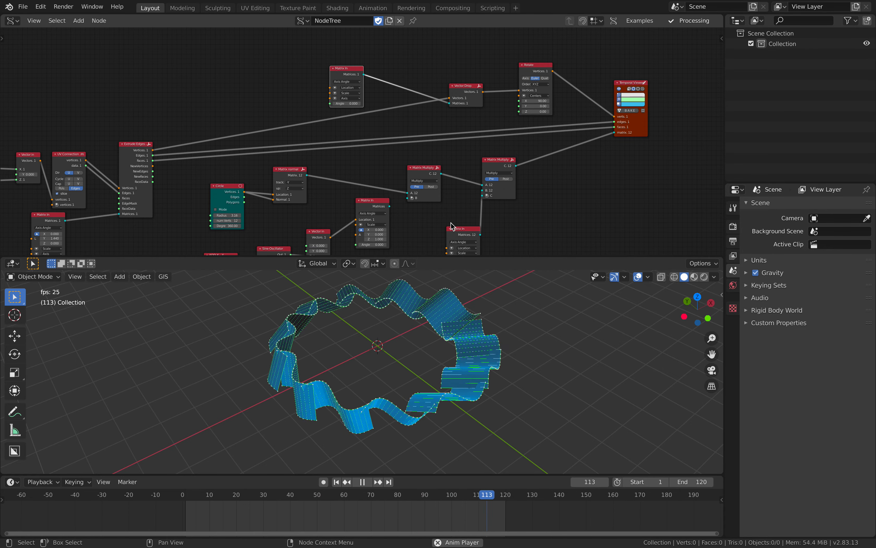
Step: Fine-tune the positions of the Rotate and Temporal Viewer nodes at the end of the tree
{"action": "middle_click_drag", "start_coordinate": [443, 117], "coordinate": [318, 167]}
{"action": "scroll", "coordinate": [397, 144], "scroll_direction": "up", "scroll_amount": 3}
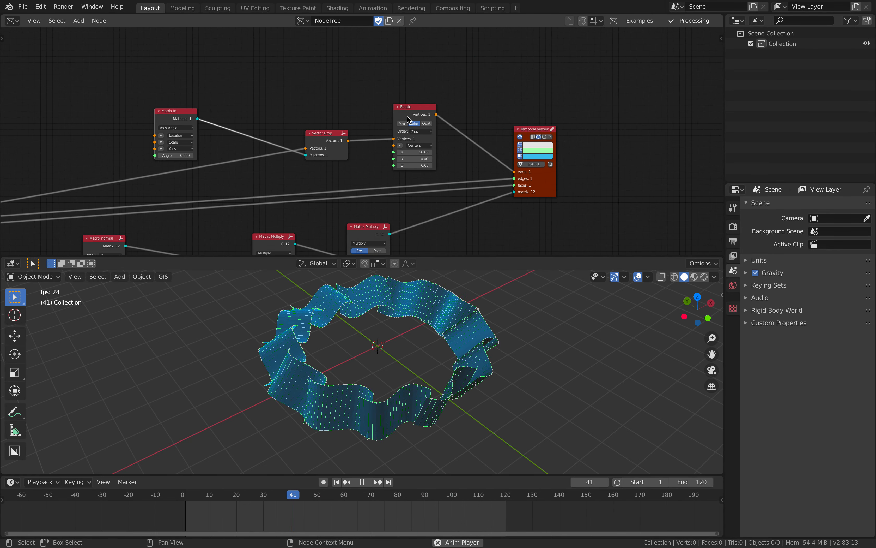
{"action": "left_click_drag", "start_coordinate": [408, 116], "coordinate": [393, 120]}
{"action": "middle_click_drag", "start_coordinate": [427, 117], "coordinate": [352, 116]}
{"action": "scroll", "coordinate": [352, 116], "scroll_direction": "up", "scroll_amount": 1}
{"action": "left_click_drag", "start_coordinate": [473, 190], "coordinate": [477, 192]}
{"action": "middle_click_drag", "start_coordinate": [477, 192], "coordinate": [395, 150]}
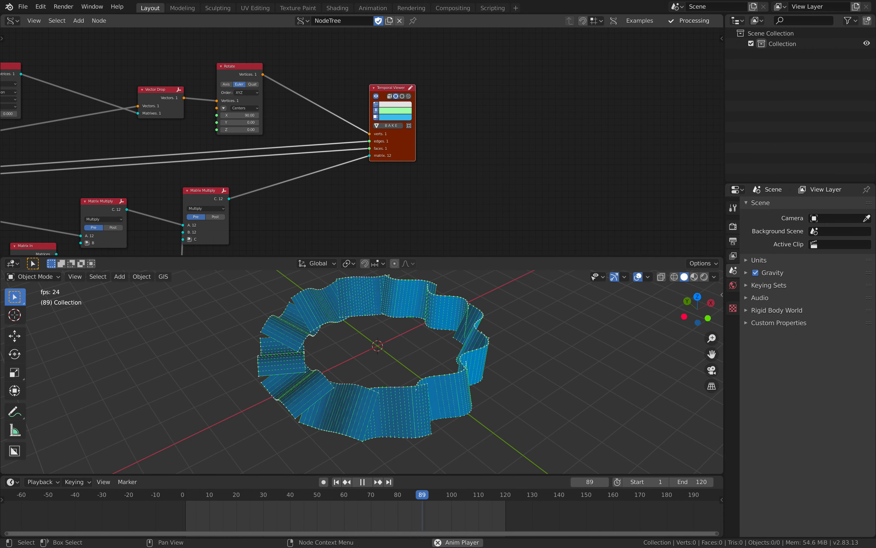
Step: Add an Obj instancer MK2 node beyond the Temporal Viewer at the end of the node tree
{"action": "middle_click_drag", "start_coordinate": [466, 156], "coordinate": [426, 131]}
{"action": "key", "text": "shift+a"}
{"action": "left_click", "coordinate": [425, 126]}
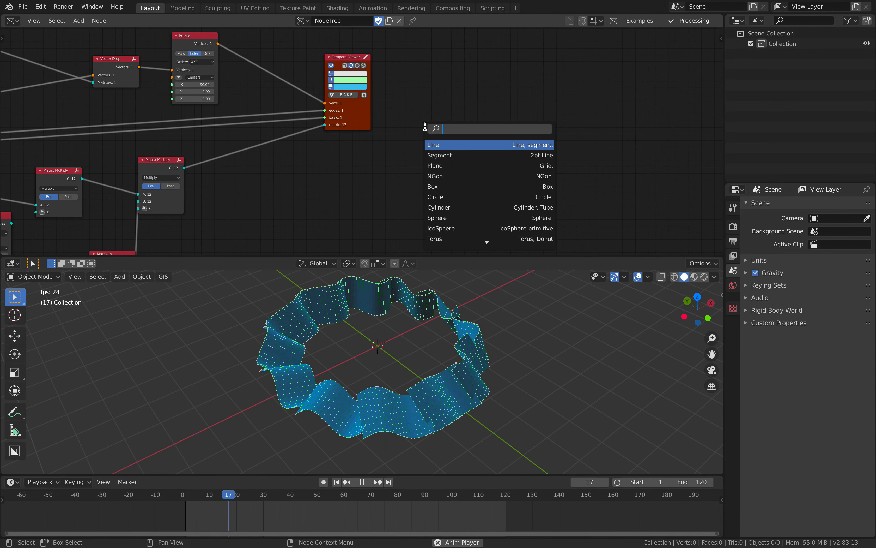
{"action": "type", "text": "object ins"}
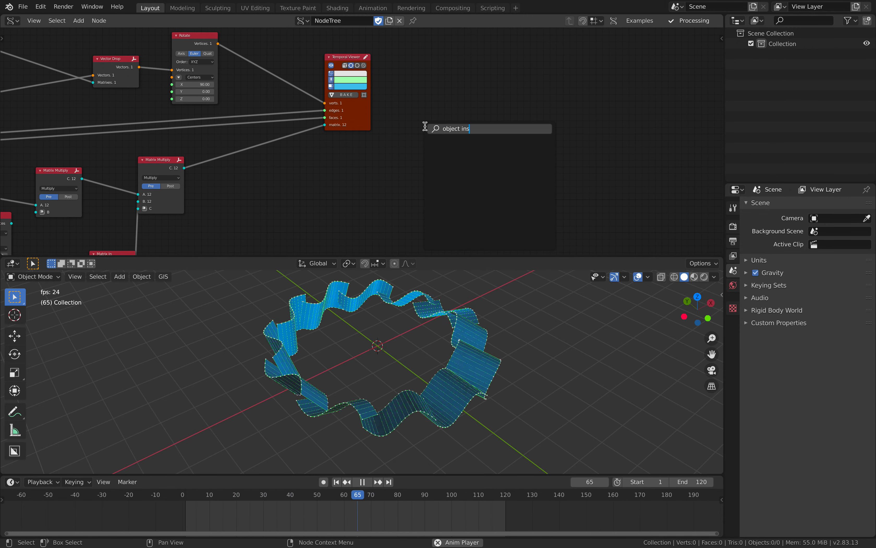
{"action": "key", "text": "ctrl+a"}
{"action": "type", "text": "insta"}
{"action": "key", "text": "Down"}
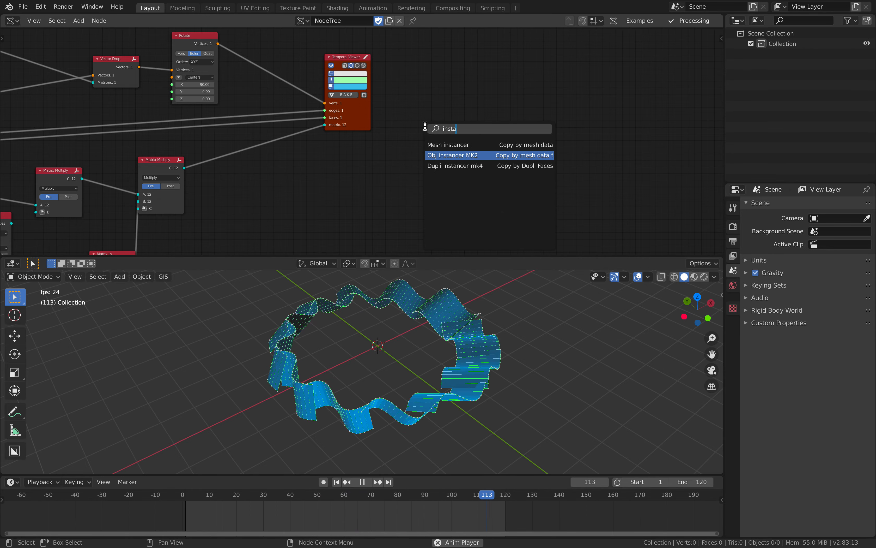
{"action": "key", "text": "Return"}
{"action": "left_click", "coordinate": [431, 130]}
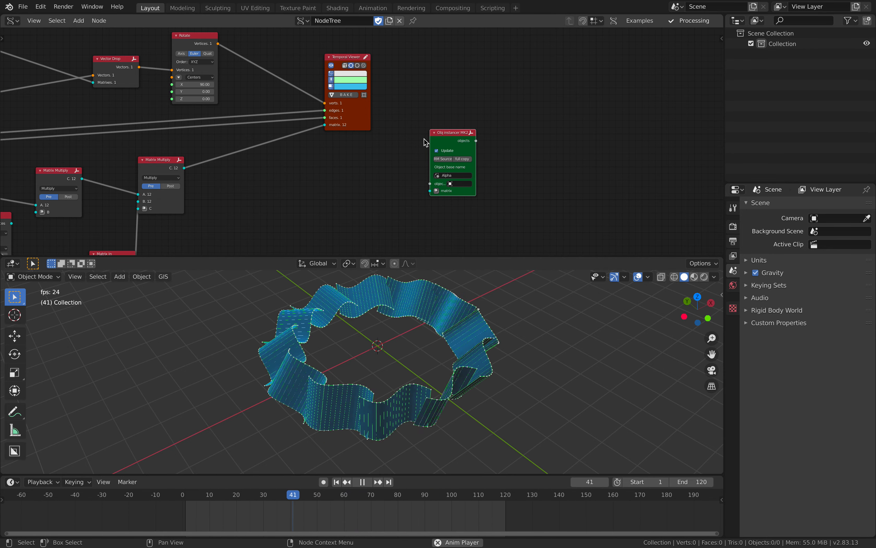
Step: Add a Monkey mesh to the scene and move it outside the ring to about X -4.34, Y 3.78, Z 0.47 m
{"action": "scroll", "coordinate": [406, 174], "scroll_direction": "up", "scroll_amount": 2}
{"action": "middle_click_drag", "start_coordinate": [380, 215], "coordinate": [379, 193]}
{"action": "key", "text": "shift+a"}
{"action": "mouse_move", "coordinate": [232, 179]}
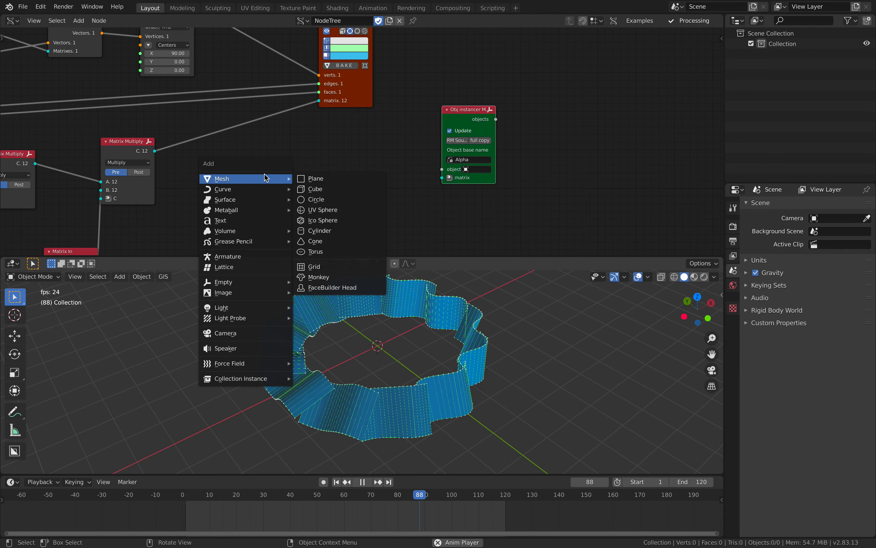
{"action": "left_click", "coordinate": [319, 278]}
{"action": "key", "text": "g"}
{"action": "left_click", "coordinate": [180, 322]}
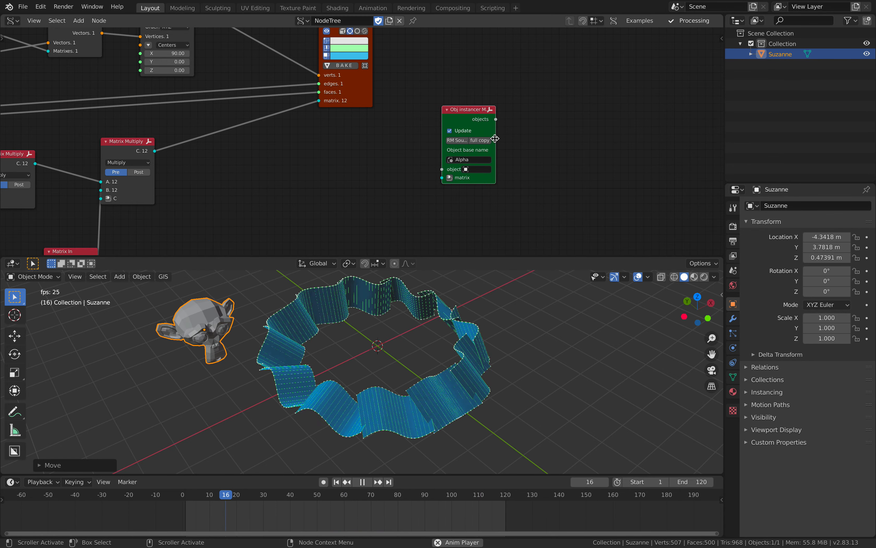
Step: Set Suzanne as the Obj instancer's object and feed the last Matrix Multiply's C output into its matrix input
{"action": "left_click", "coordinate": [478, 169]}
{"action": "left_click", "coordinate": [479, 182]}
{"action": "left_click_drag", "start_coordinate": [285, 180], "coordinate": [289, 178]}
{"action": "middle_click_drag", "start_coordinate": [289, 179], "coordinate": [373, 178]}
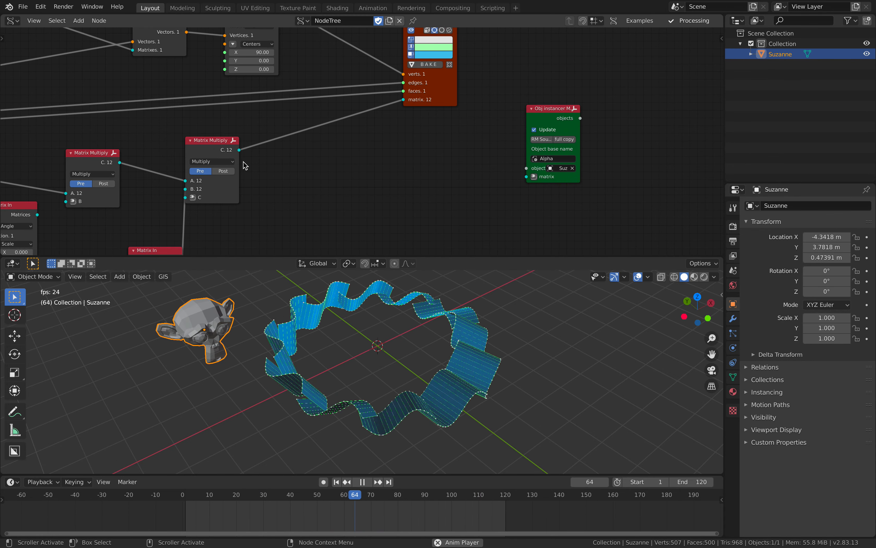
{"action": "left_click_drag", "start_coordinate": [239, 151], "coordinate": [525, 176]}
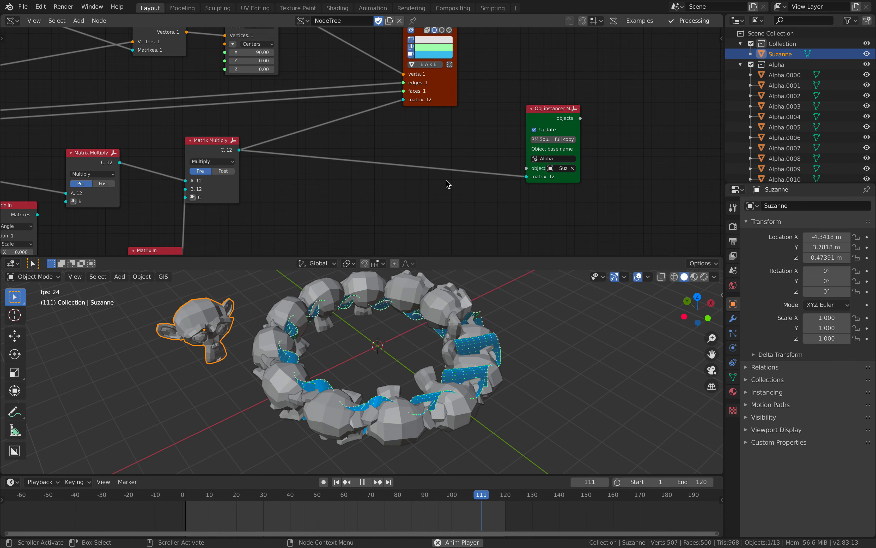
Step: Move the original Suzanne inside the ring of copies, to about X 0.64, Y 1.89, Z -0.07 m
{"action": "middle_click_drag", "start_coordinate": [491, 374], "coordinate": [430, 355]}
{"action": "key", "text": "g"}
{"action": "left_click", "coordinate": [452, 367]}
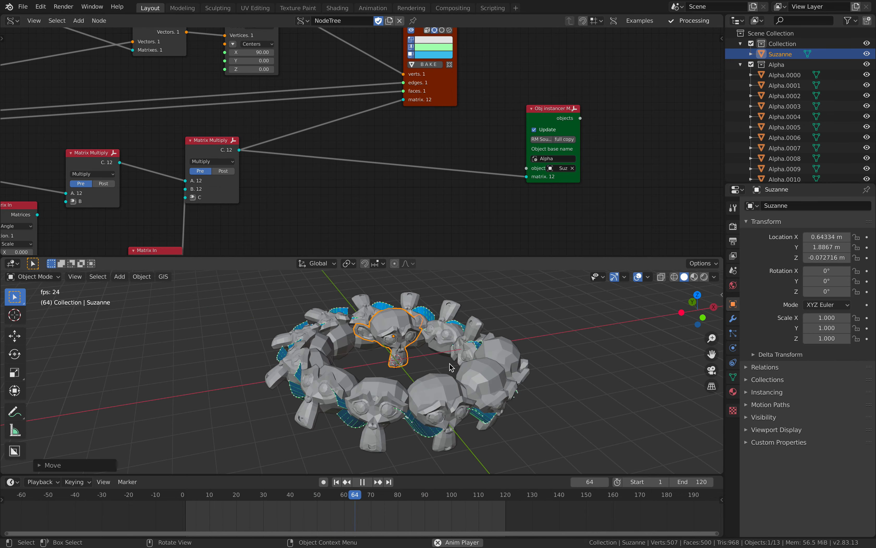
{"action": "middle_click_drag", "start_coordinate": [336, 332], "coordinate": [297, 339]}
{"action": "scroll", "coordinate": [316, 186], "scroll_direction": "down", "scroll_amount": 4}
{"action": "middle_click_drag", "start_coordinate": [260, 159], "coordinate": [405, 146]}
{"action": "scroll", "coordinate": [363, 164], "scroll_direction": "down", "scroll_amount": 2}
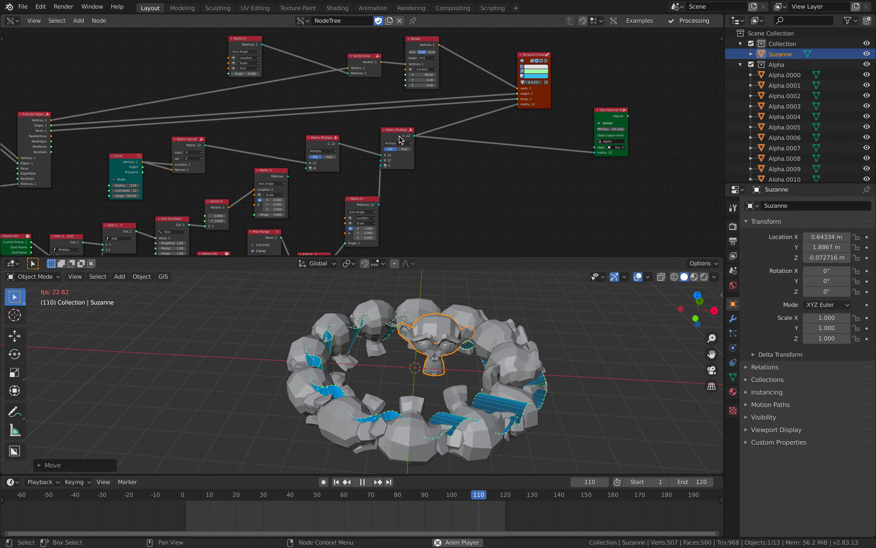
Step: Scale the original Suzanne up to about 1.425 and reposition it inside the ring near X 0.09, Y 1.71, Z -0.25 m
{"action": "middle_click_drag", "start_coordinate": [435, 357], "coordinate": [436, 355]}
{"action": "key", "text": "s"}
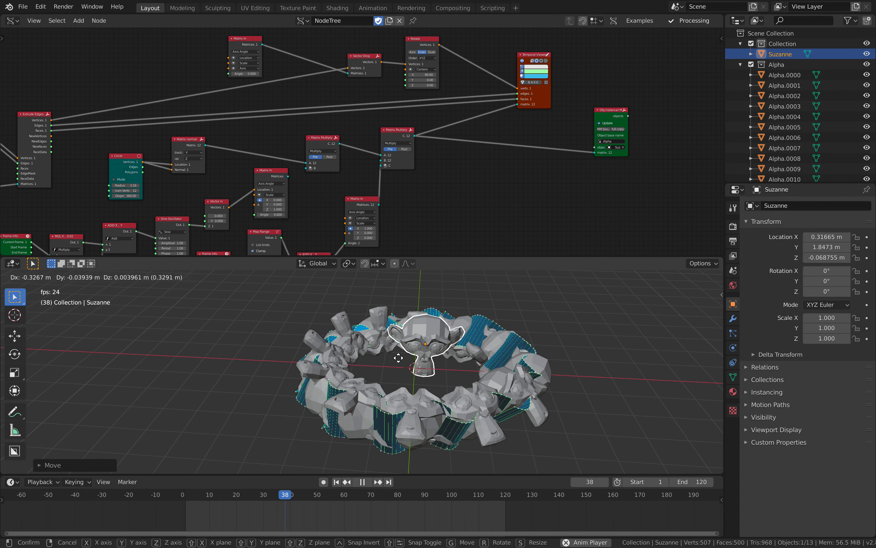
{"action": "left_click", "coordinate": [476, 370]}
{"action": "key", "text": "g"}
{"action": "left_click", "coordinate": [477, 372]}
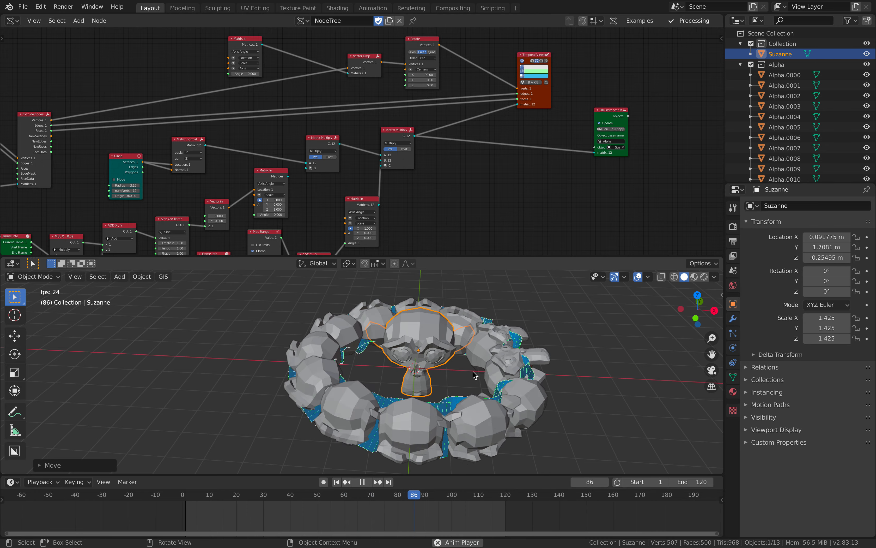